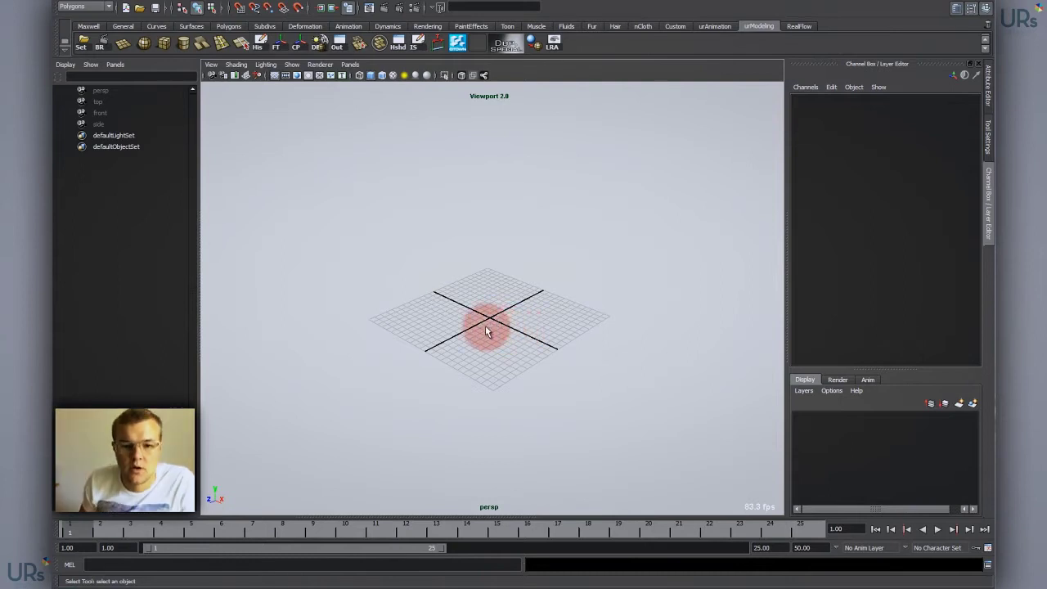
Create a polygon helix at the origin and expand its creation attributes
left_click_drag(486, 331, 534, 373, "alt")
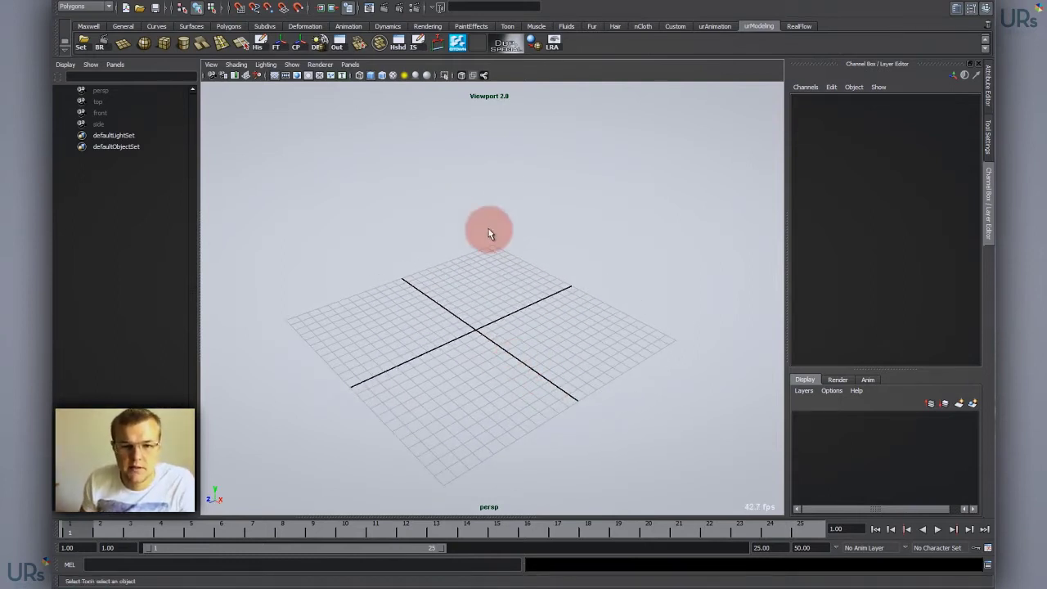
key("space")
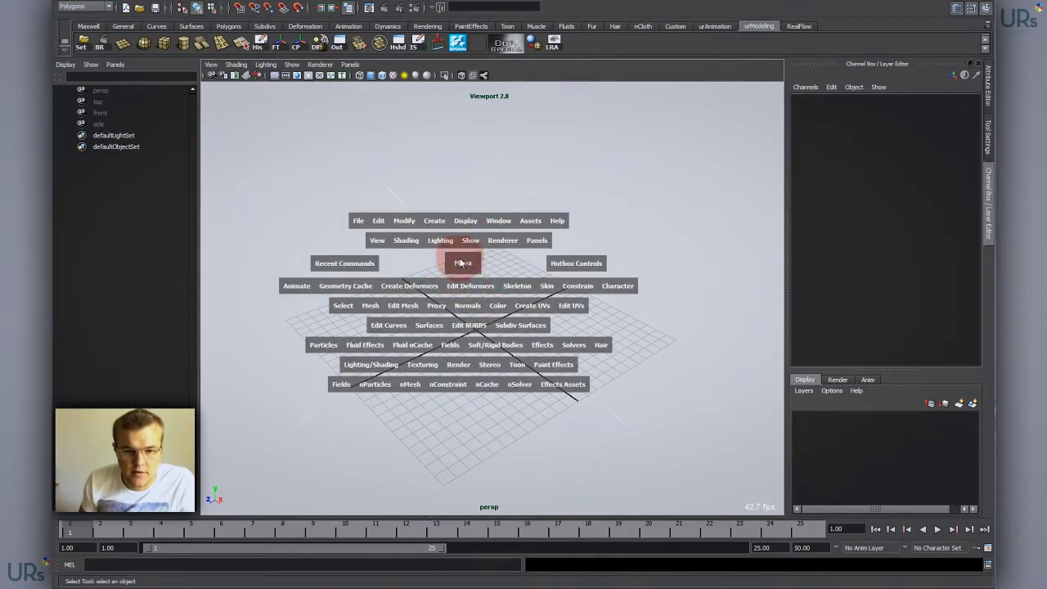
right_click_drag(474, 244, 455, 321, "shift")
left_click_drag(456, 319, 622, 351, "alt")
left_click(810, 225)
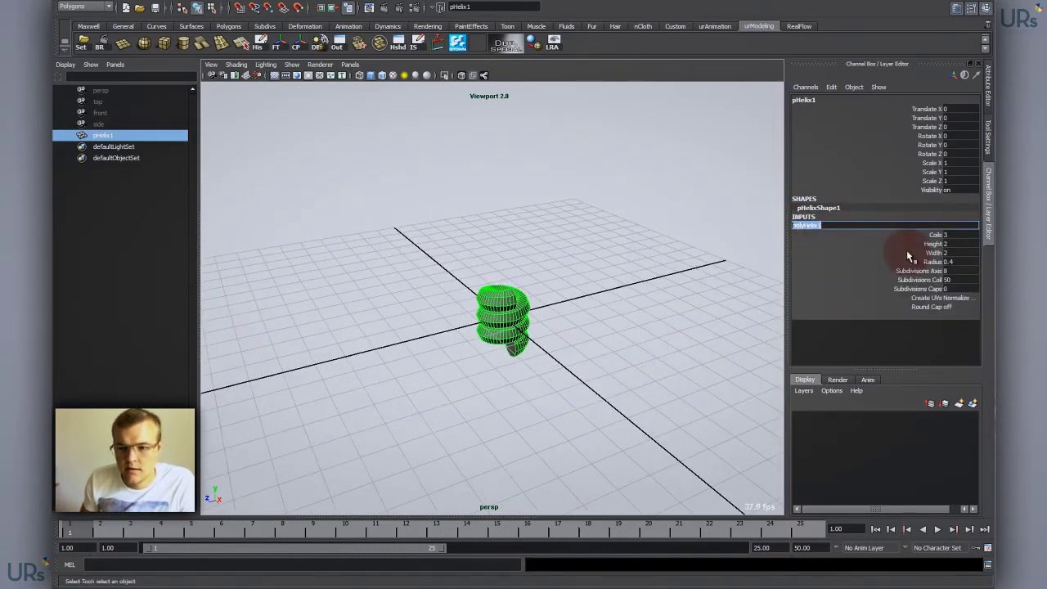
Set the helix's height to 10.3 and its number of coils to 5.7
left_click(936, 243)
middle_click_drag(568, 303, 584, 332)
right_click_drag(584, 332, 678, 289, "alt")
left_click(935, 235)
middle_click_drag(496, 264, 685, 306)
Set the helix's width to 0.01 and its radius to 1.38
left_click(933, 261)
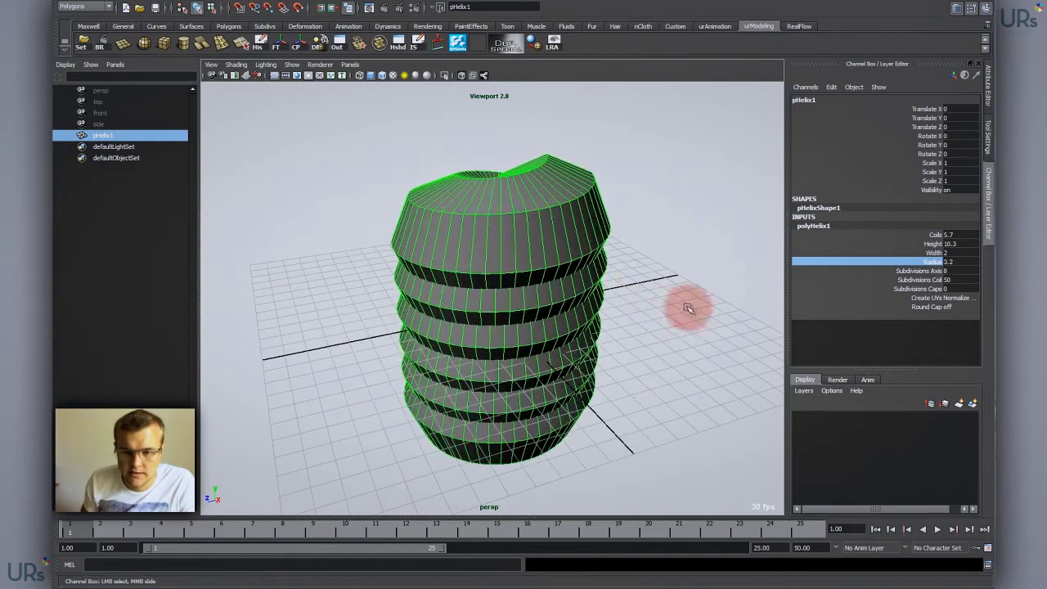
middle_click_drag(610, 303, 549, 316)
left_click(934, 253)
middle_click_drag(670, 273, 397, 321)
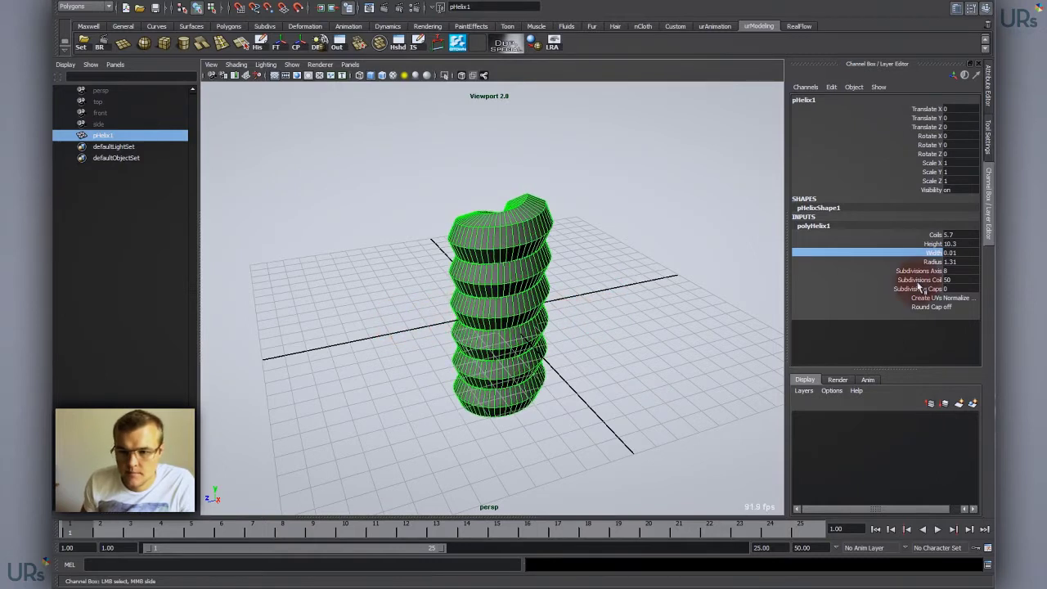
left_click(933, 262)
middle_click_drag(601, 280, 678, 276)
Switch the helix to edge selection and select the complete edge loop spiralling around its outer side
left_click_drag(618, 295, 537, 313, "alt")
right_click_drag(501, 276, 499, 217)
left_click_drag(563, 220, 567, 206, "alt")
left_click(500, 232)
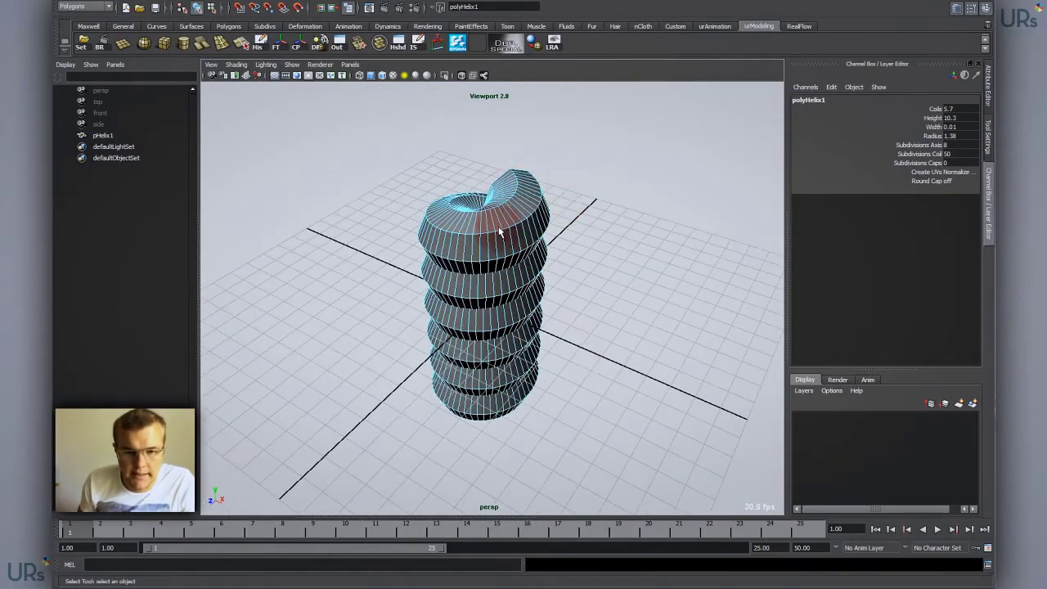
right_click_drag(487, 231, 629, 326, "alt")
middle_click_drag(494, 327, 495, 374, "alt")
left_click(468, 175)
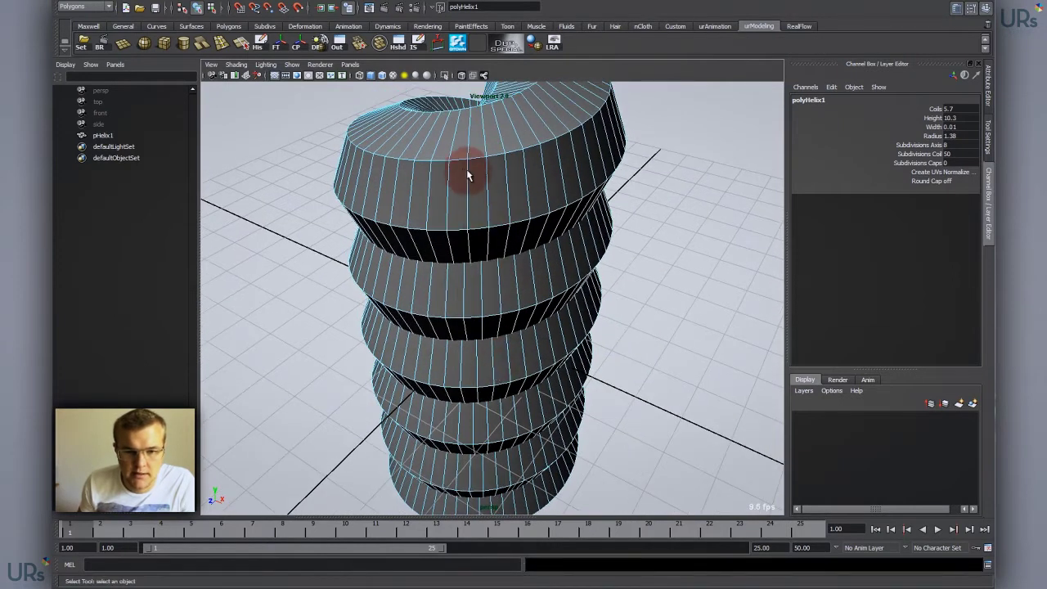
double_click(458, 161)
Check the selected spiral edge loop in wireframe and convert it to a curve with Polygon Edges to Curve
right_click_drag(584, 226, 461, 246, "alt")
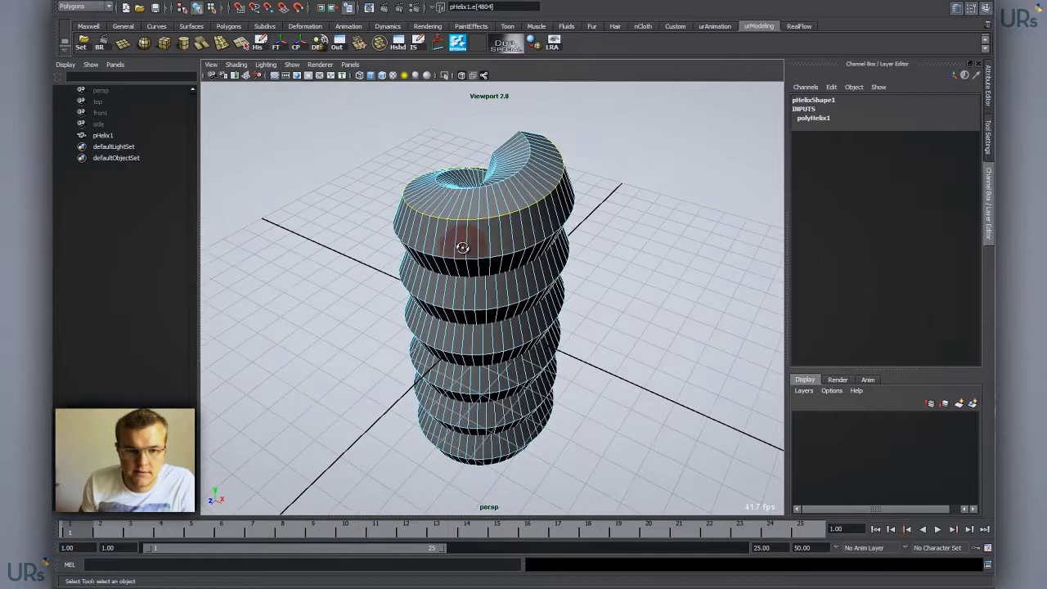
mouse_move(461, 246)
left_mouse_down("alt")
mouse_move(591, 235)
mouse_move(542, 229)
mouse_move(491, 424)
left_mouse_up("alt")
key("4")
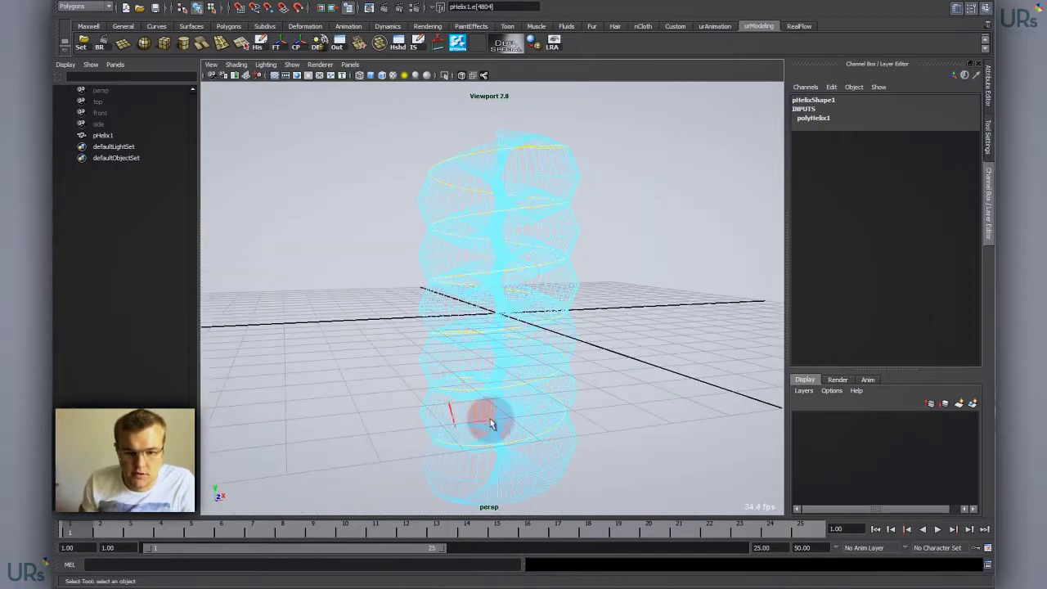
mouse_move(585, 196)
left_mouse_down("alt")
mouse_move(583, 235)
mouse_move(531, 243)
mouse_move(563, 251)
mouse_move(550, 260)
left_mouse_up("alt")
key("5")
key("space")
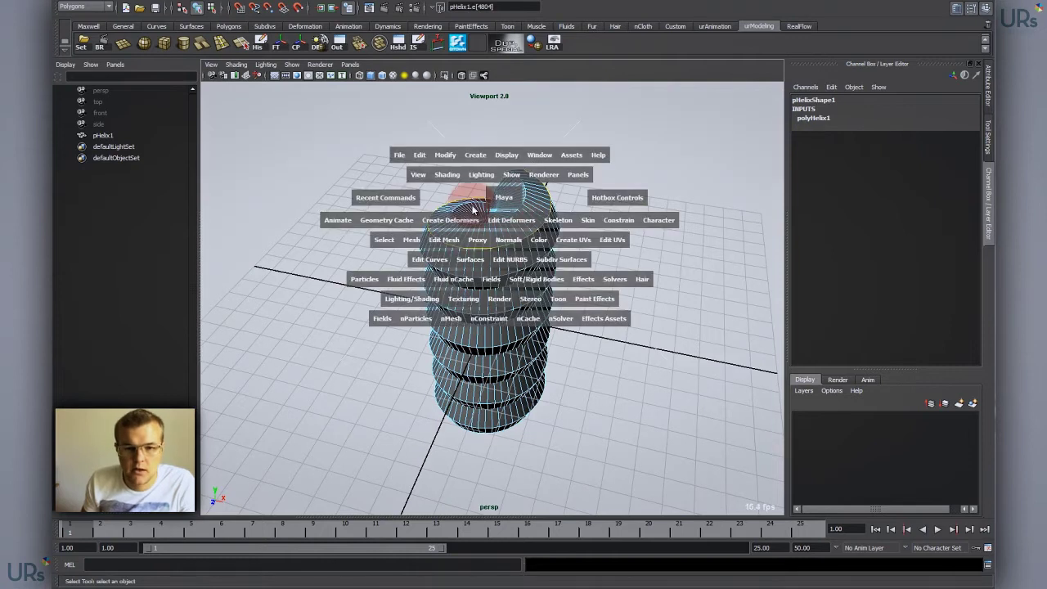
left_click(447, 156)
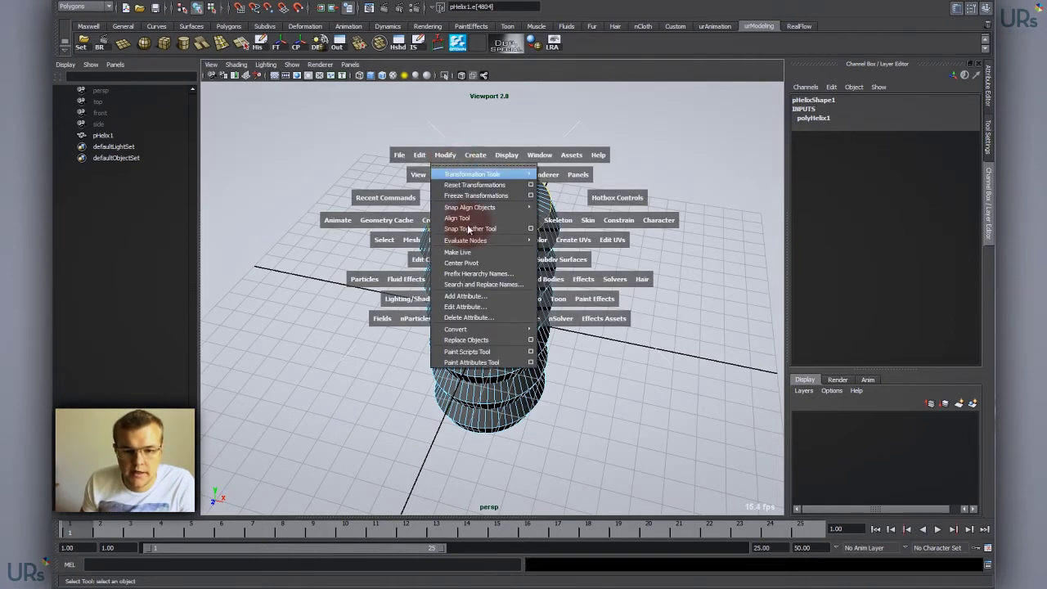
mouse_move(491, 329)
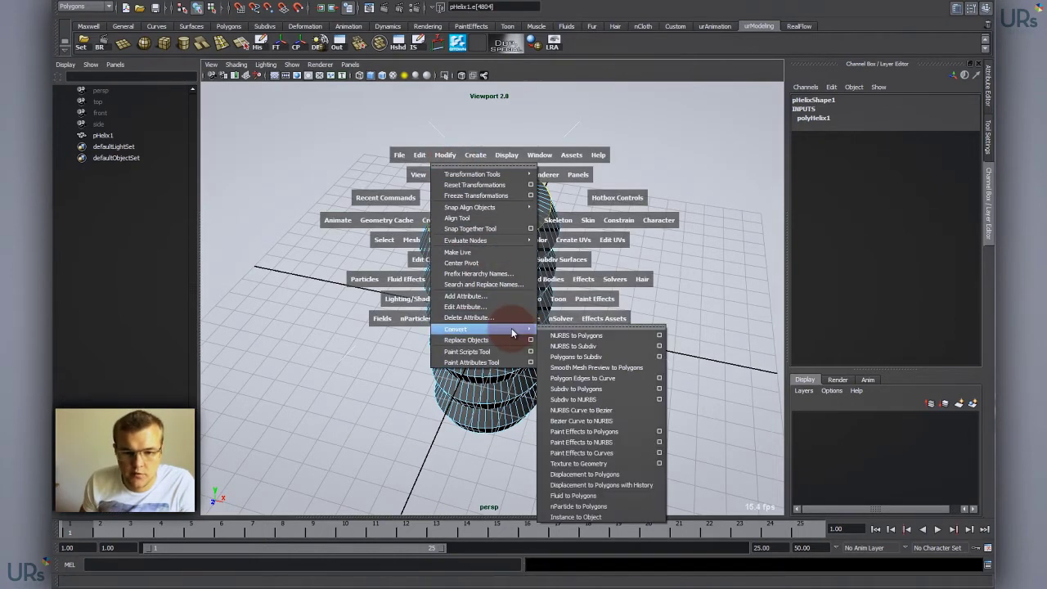
left_click(618, 380)
Move the new spiral curve out of the helix along X to a Translate X of -7.814
left_click_drag(563, 322, 516, 296, "alt")
right_click_drag(516, 296, 476, 276, "alt")
key("w")
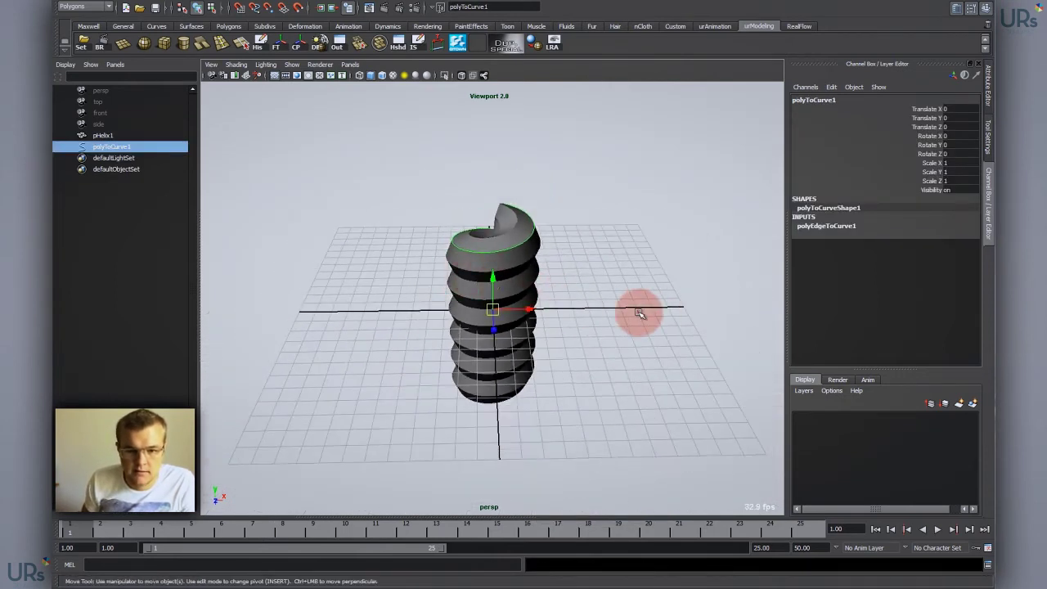
middle_click_drag(639, 313, 538, 308, "shift")
Select the polygon helix and set its height to 24.1 to stretch both the helix and the linked curve
left_click_drag(538, 308, 498, 374, "alt")
left_click(486, 355)
right_click_drag(486, 356, 491, 267, "alt")
left_click(603, 239)
middle_click_drag(632, 246, 627, 299, "alt")
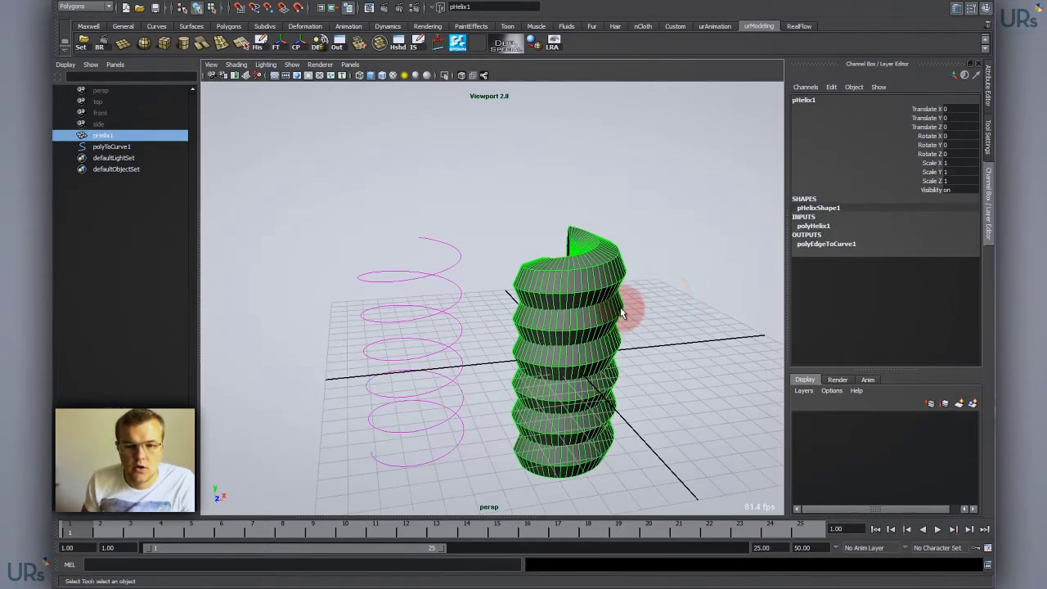
left_click(833, 245)
left_click(814, 227)
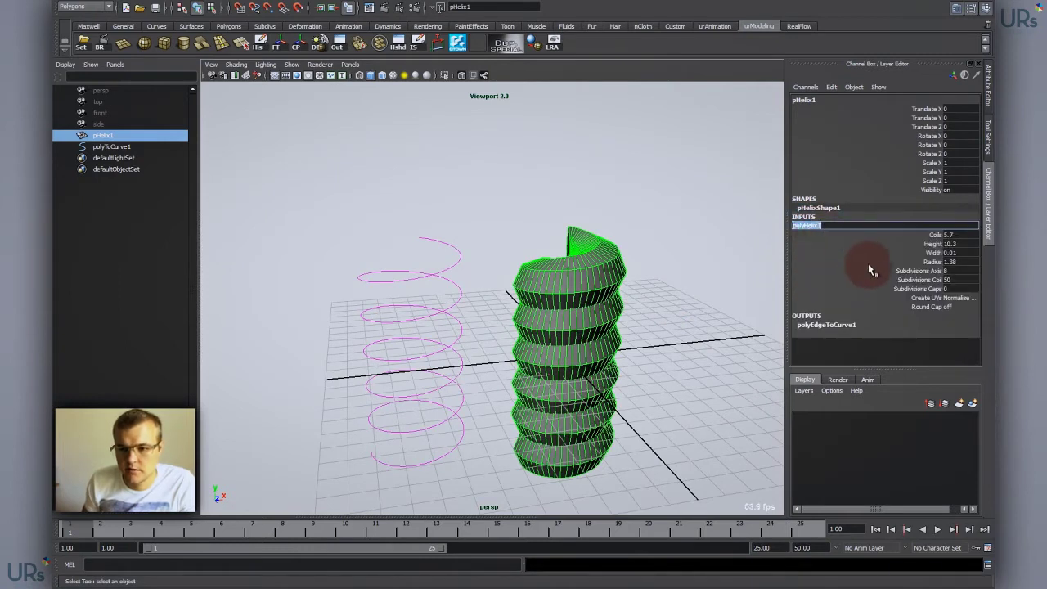
left_click(931, 245)
middle_click_drag(584, 241, 665, 256)
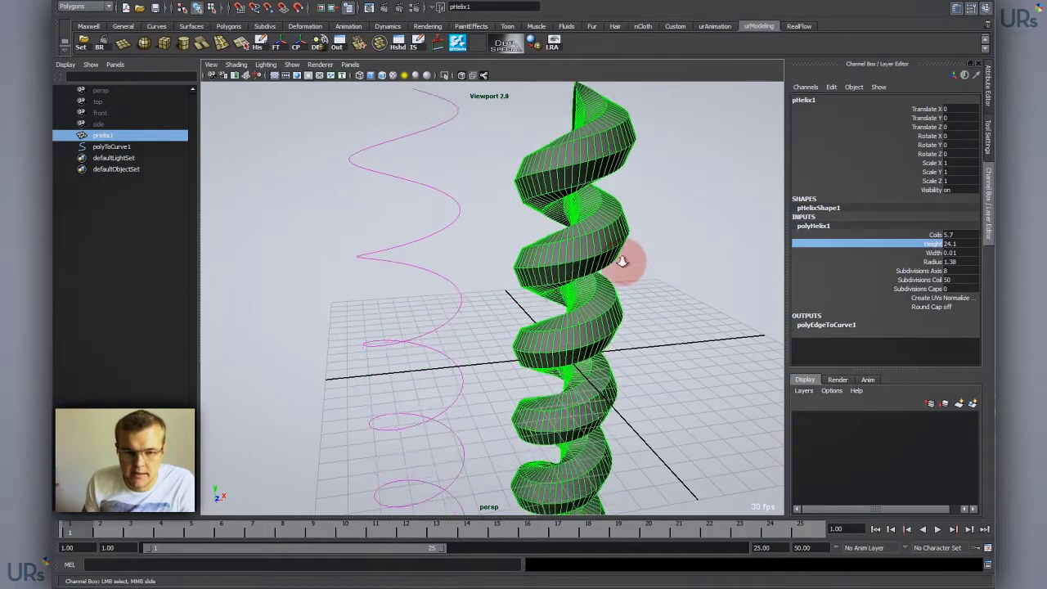
right_click_drag(627, 259, 498, 306, "alt")
left_click_drag(498, 306, 491, 297, "alt")
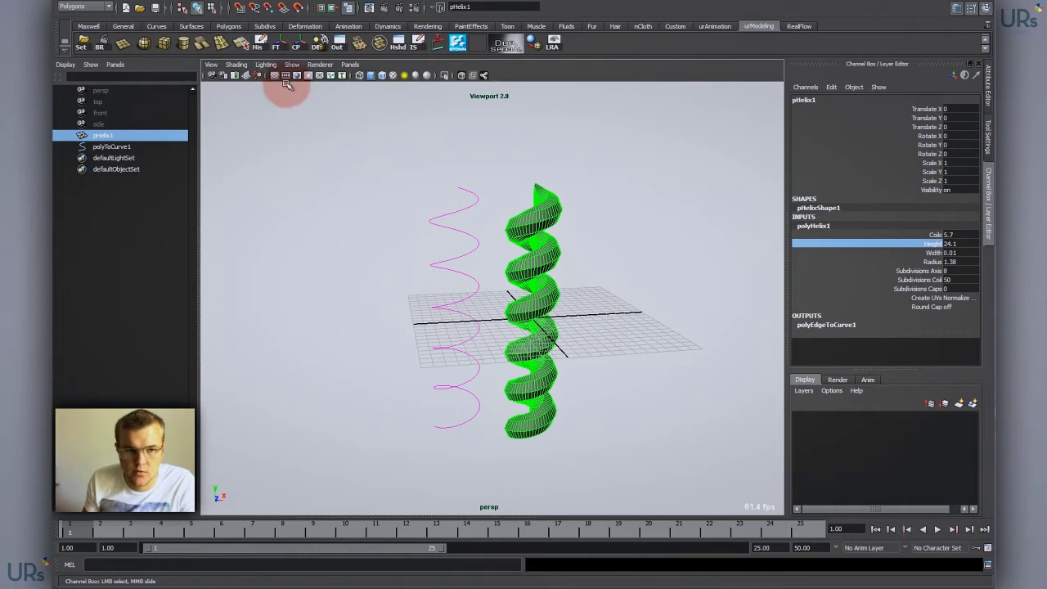
Hide the viewport grid and clear the selection
left_click(275, 75)
left_click_drag(478, 218, 358, 260, "alt")
right_click_drag(358, 259, 395, 278, "alt")
left_click(372, 282)
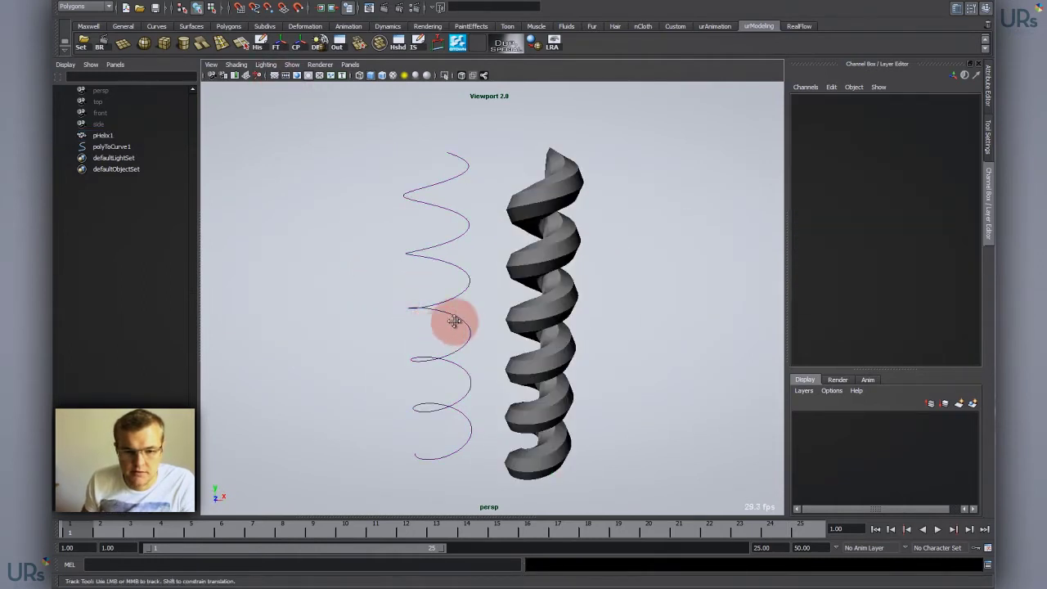
Select the spiral curve's lowest control vertices with a soft-selection falloff reaching up to its upper coils
middle_click_drag(454, 323, 471, 282, "alt")
left_click_drag(464, 304, 481, 300, "alt")
left_click(483, 308)
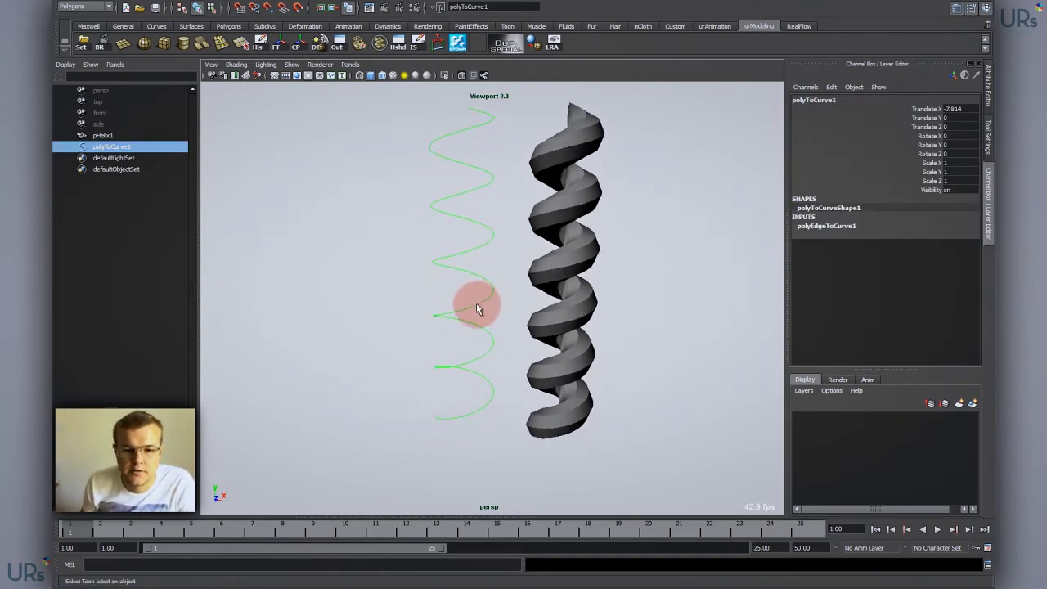
right_click_drag(484, 301, 448, 302)
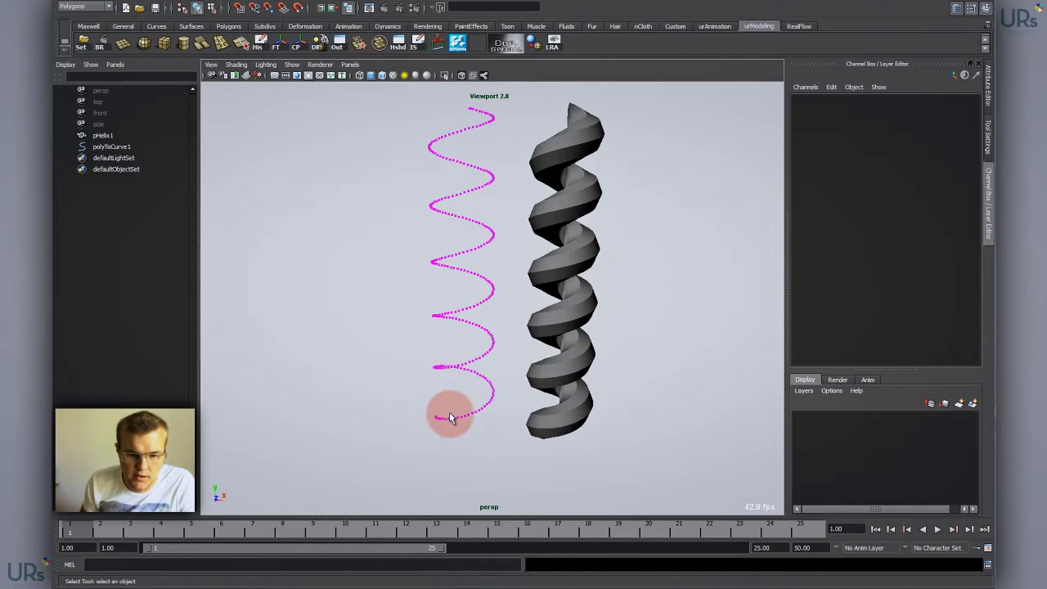
left_click_drag(463, 442, 466, 445)
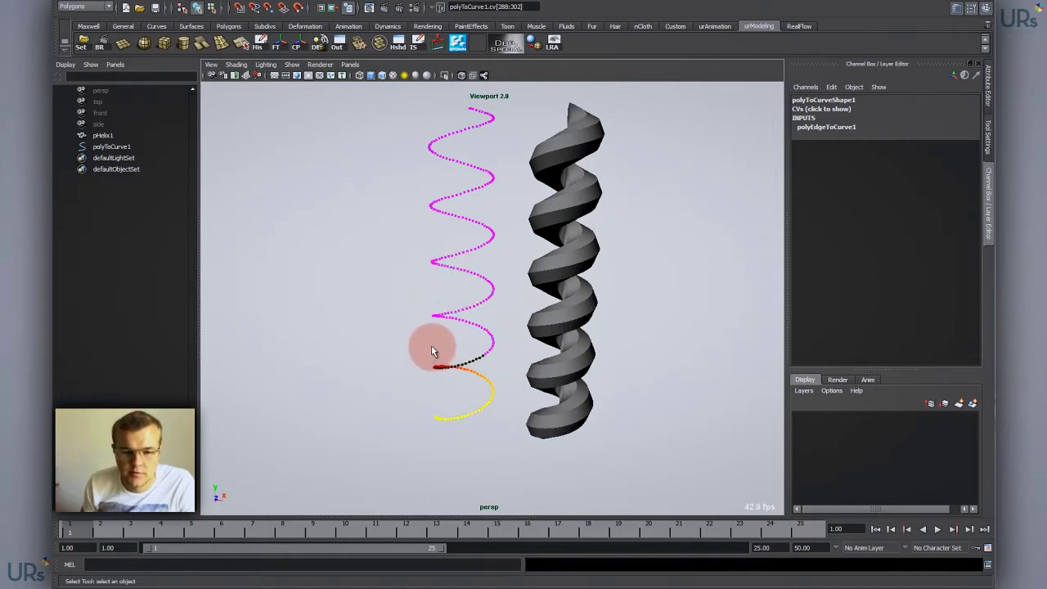
left_click_drag(432, 348, 788, 354)
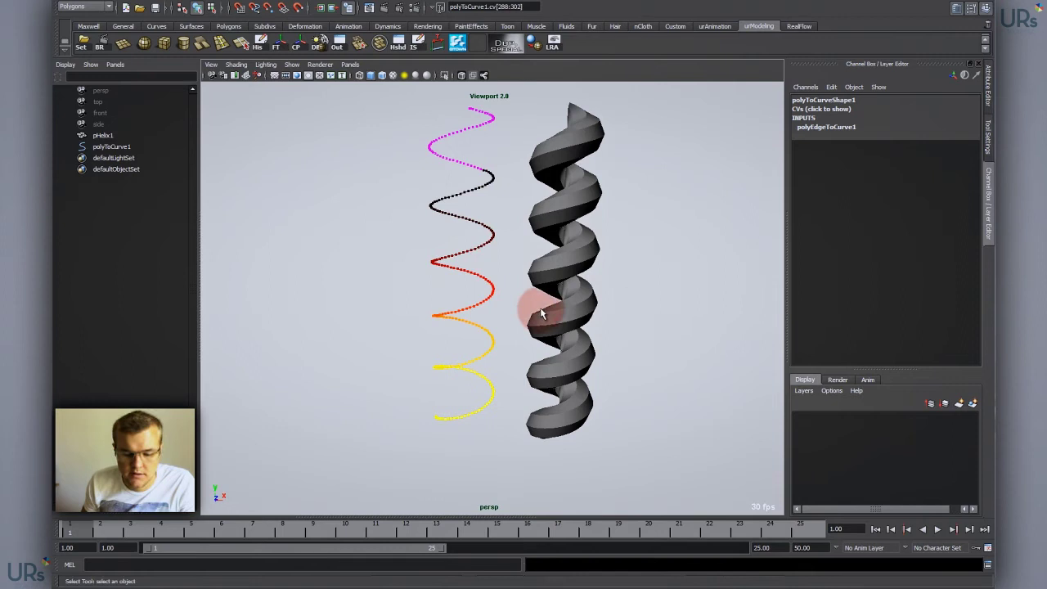
Scale the soft-selected control vertices inward on X and Z so the spiral tapers towards its lower end
key("r")
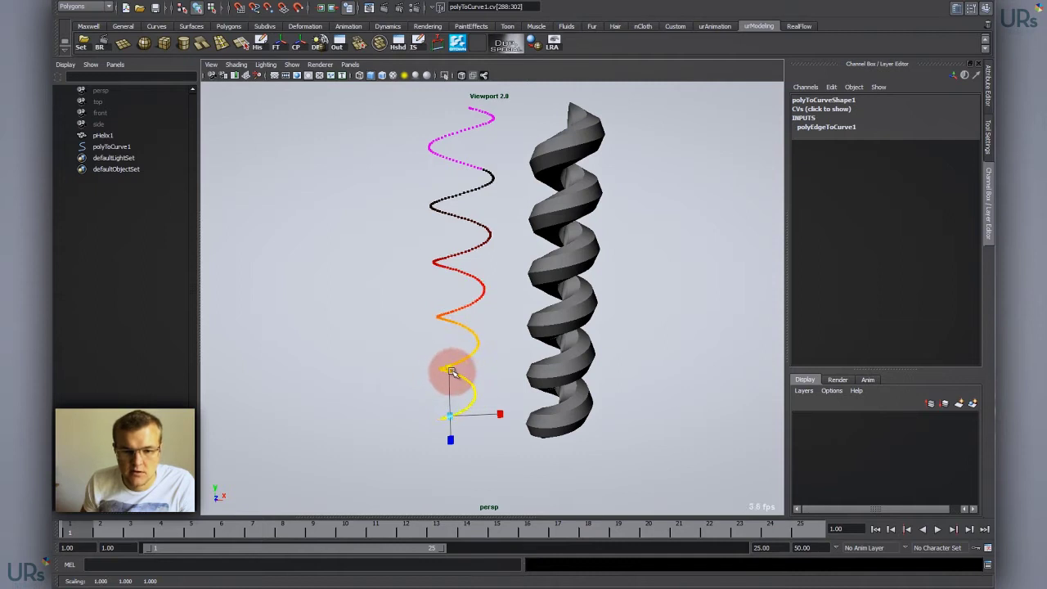
left_click_drag(466, 360, 481, 297, "alt")
key("ctrl+z")
key("space")
middle_click_drag(401, 355, 522, 352, "alt")
right_click_drag(460, 351, 484, 363, "alt")
left_click_drag(449, 325, 482, 264)
key("space")
mouse_move(469, 374)
left_mouse_down("alt")
mouse_move(475, 343)
mouse_move(467, 384)
left_mouse_up("alt")
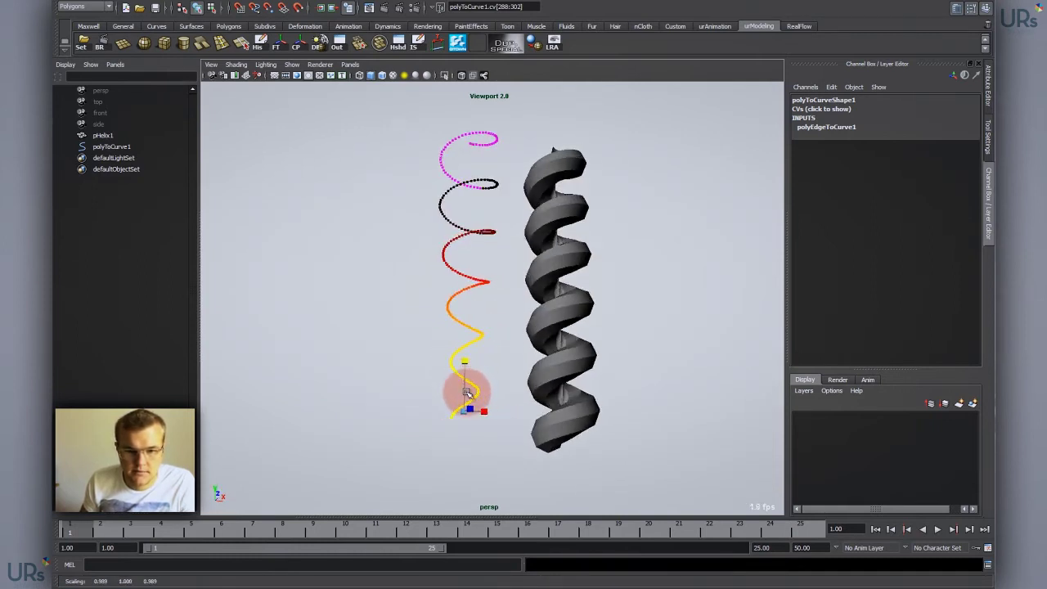
left_click(501, 336)
Return the curve to object mode and delete the polygon helix
left_click_drag(509, 316, 496, 319, "alt")
right_click(478, 252)
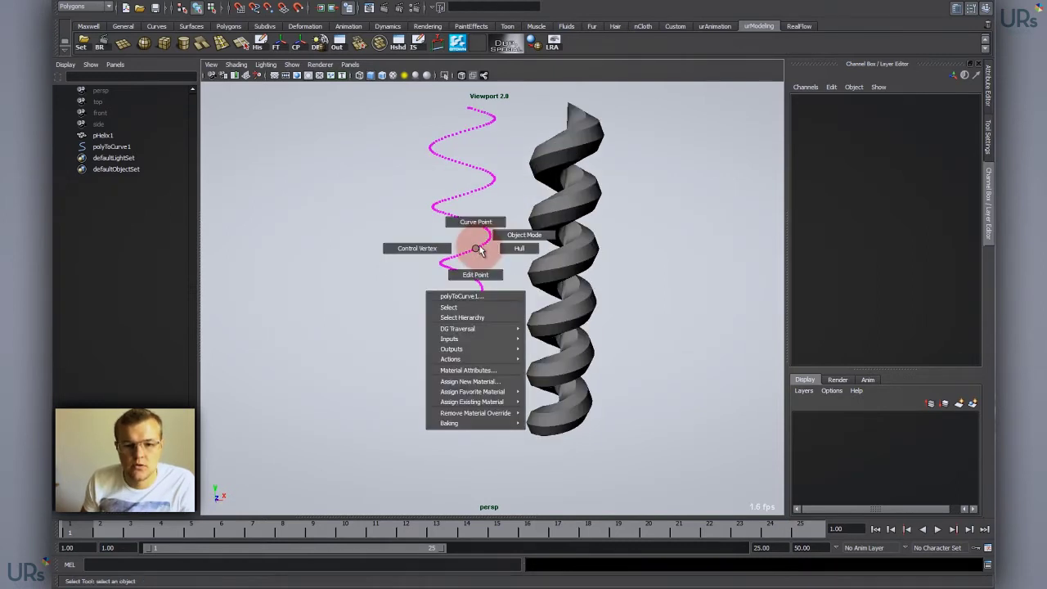
left_click(486, 231)
left_click_drag(484, 329, 475, 257, "alt")
left_click(471, 289)
left_click(565, 291)
key("Delete")
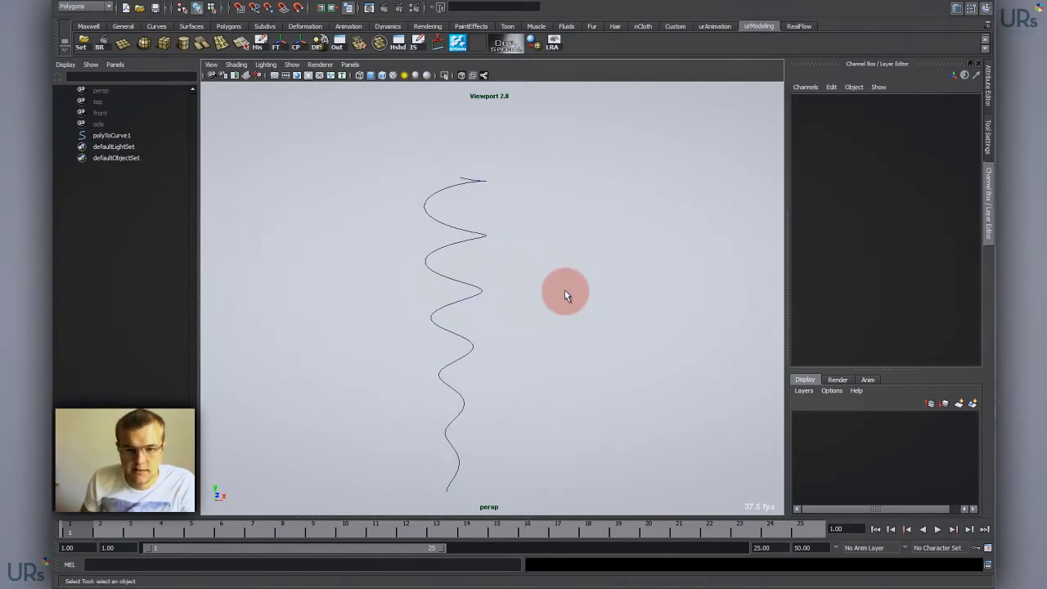
Create a polygon cube at the origin beside the tapered spiral curve
left_click_drag(565, 294, 469, 413, "alt")
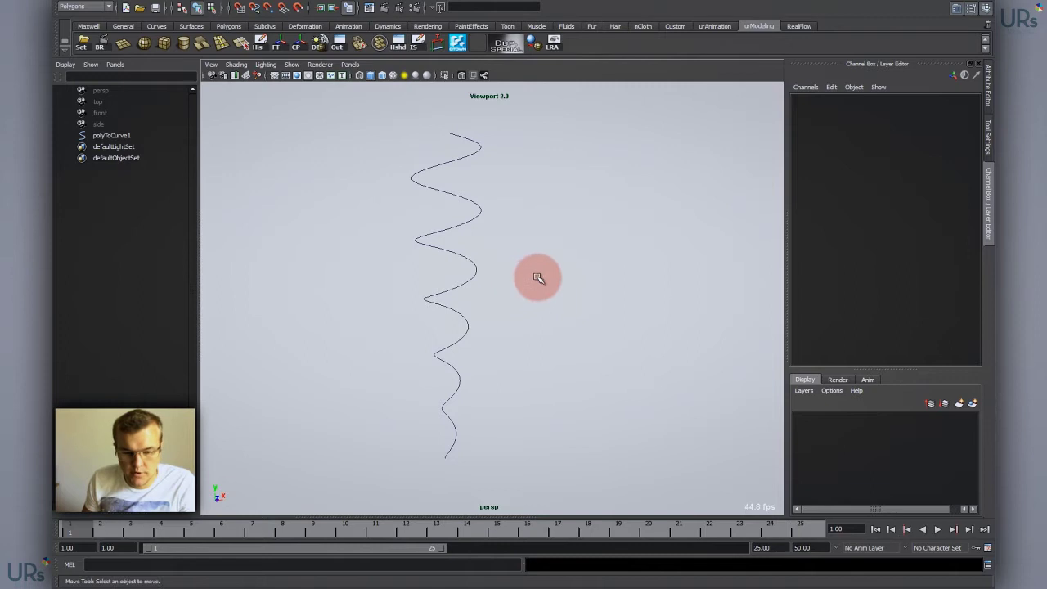
right_click_drag(538, 278, 530, 299, "shift")
left_click_drag(493, 316, 519, 299, "alt")
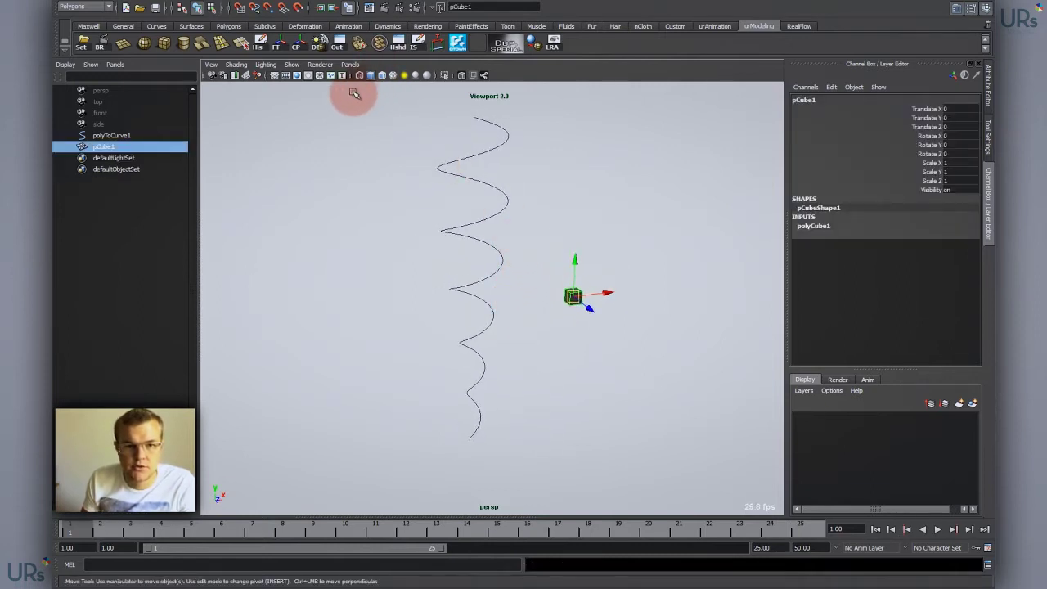
Try to snap the cube onto the spiral's lower end with Snap to Curves turned on
left_click(254, 8)
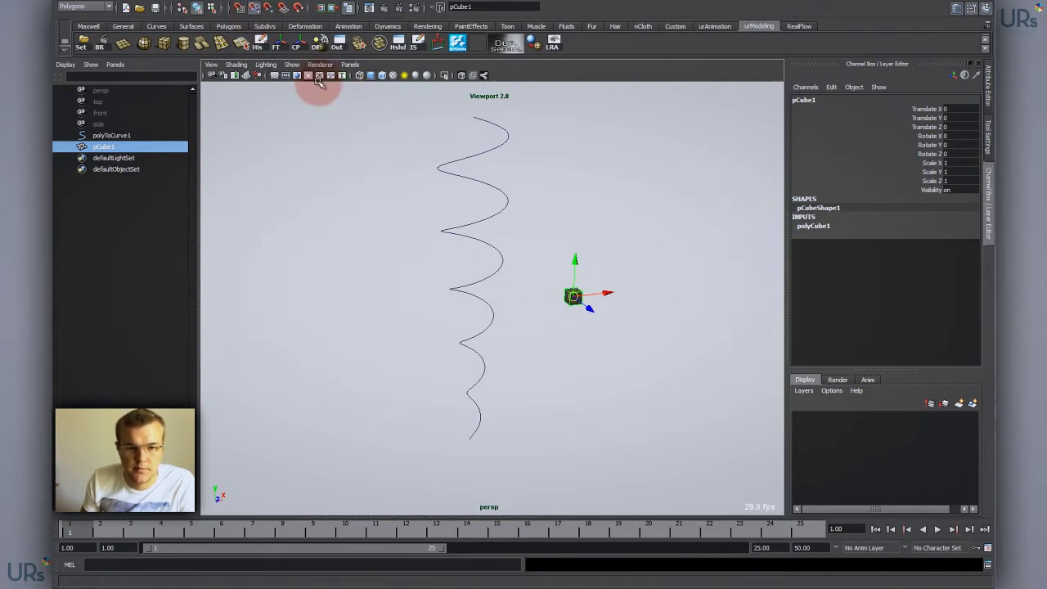
middle_click_drag(510, 311, 475, 448)
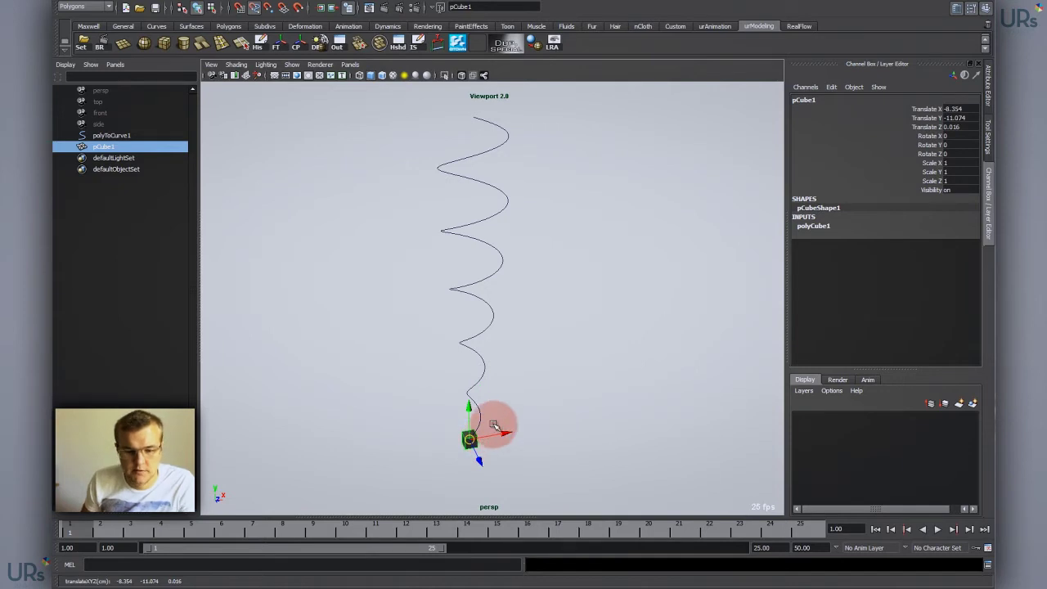
left_click(543, 306)
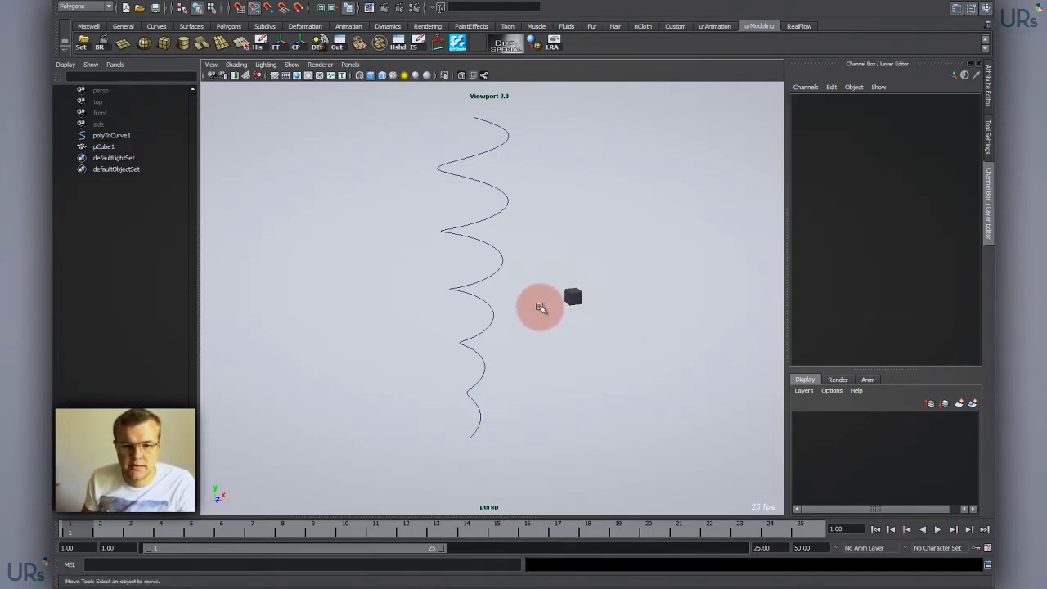
Select the cube and snap it onto the lower end point of the spiral curve
middle_click_drag(543, 306, 508, 338, "alt")
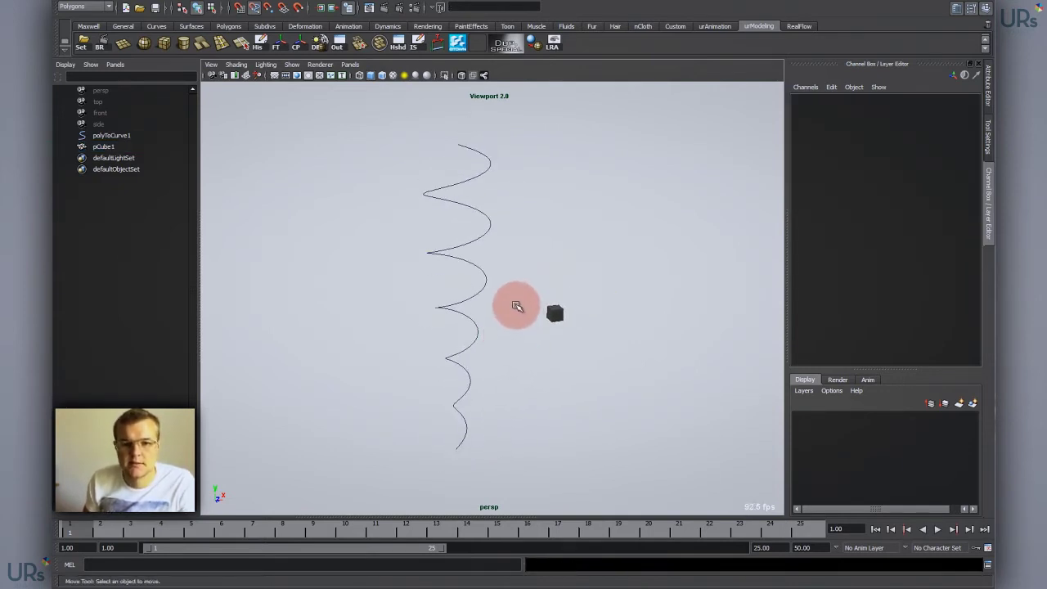
middle_click_drag(521, 296, 498, 288, "alt")
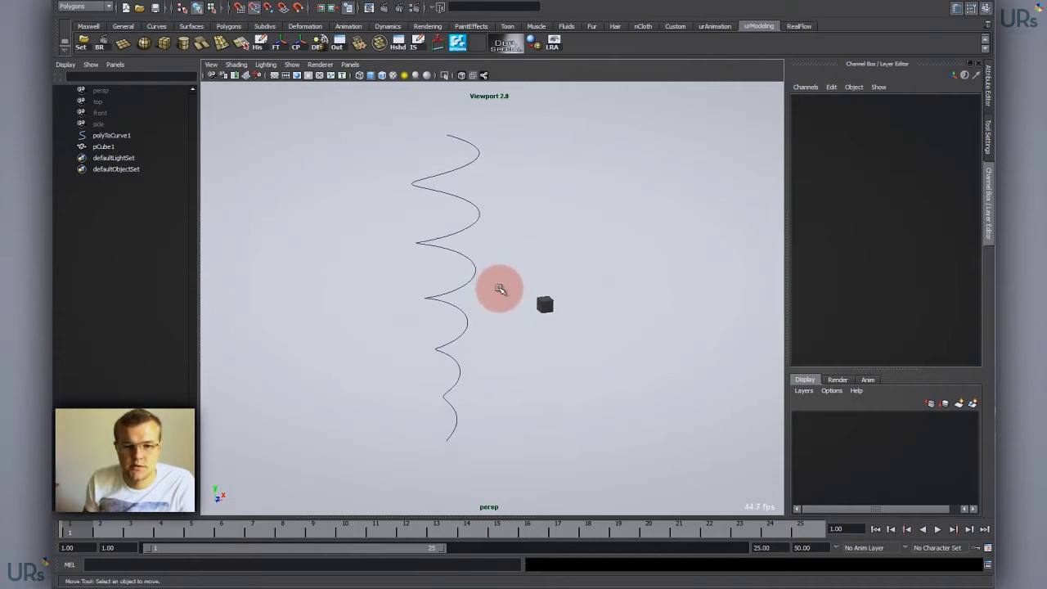
left_click(547, 306)
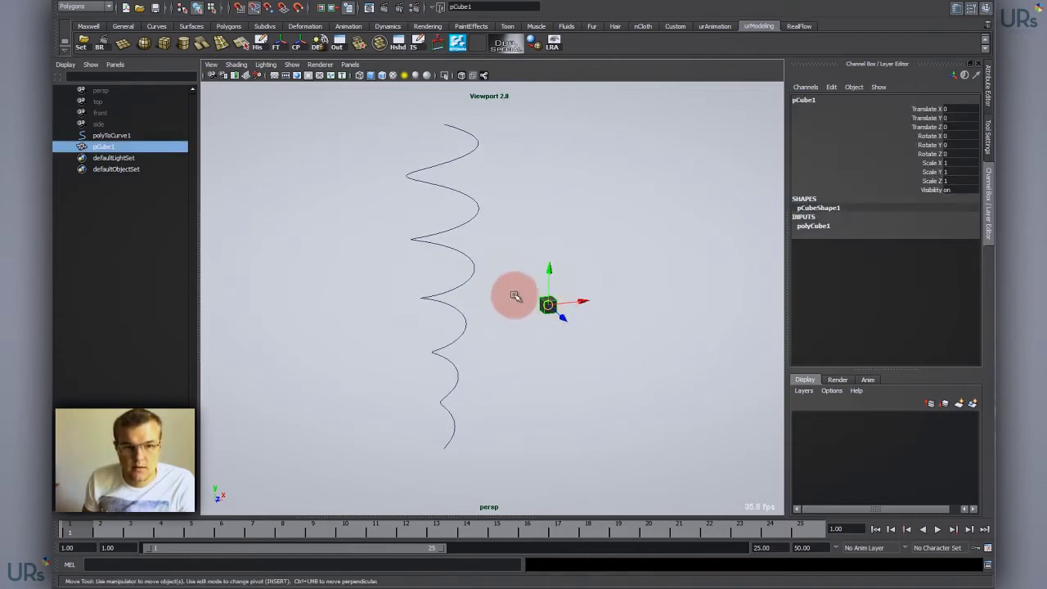
left_click(252, 33)
middle_click_drag(499, 378, 506, 334, "alt")
right_click_drag(506, 334, 486, 420, "alt")
middle_click_drag(458, 419, 446, 479)
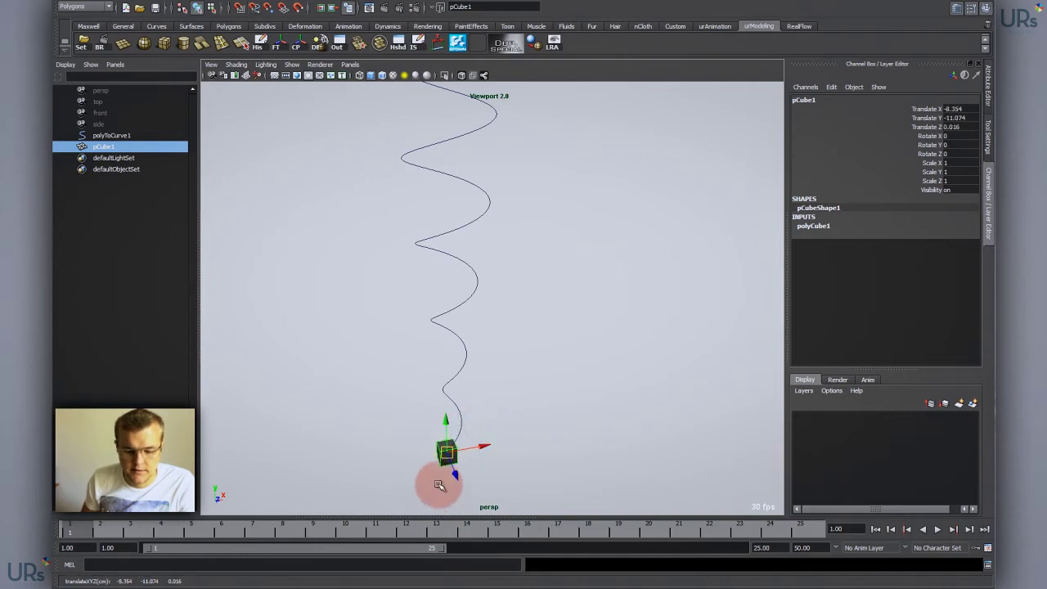
Scale the cube at the spiral's lower end uniformly to about 0.244 and freeze its transformations
key("f")
right_click_drag(491, 381, 440, 371, "alt")
key("r")
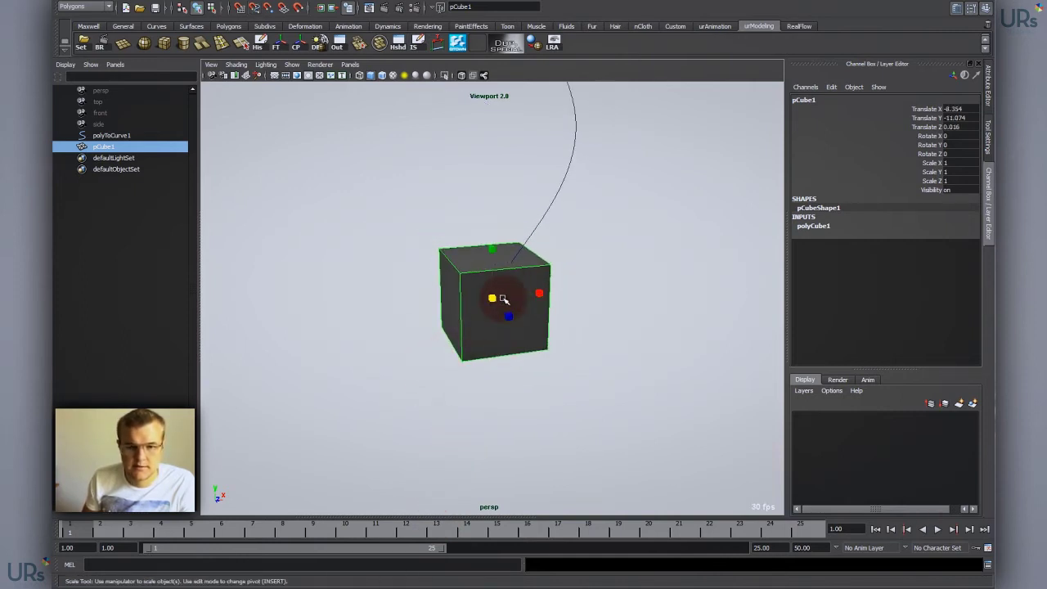
left_click_drag(493, 300, 426, 322)
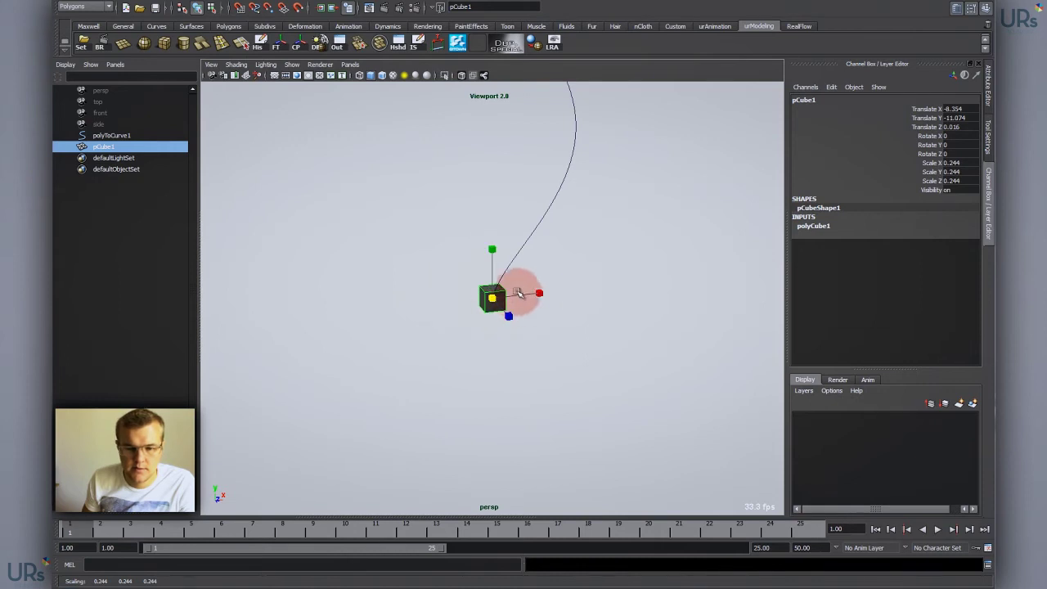
middle_click_drag(513, 273, 475, 346, "alt")
right_click_drag(475, 346, 451, 343, "alt")
mouse_move(495, 315)
left_mouse_down()
mouse_move(509, 315)
mouse_move(493, 344)
mouse_move(486, 322)
left_mouse_up()
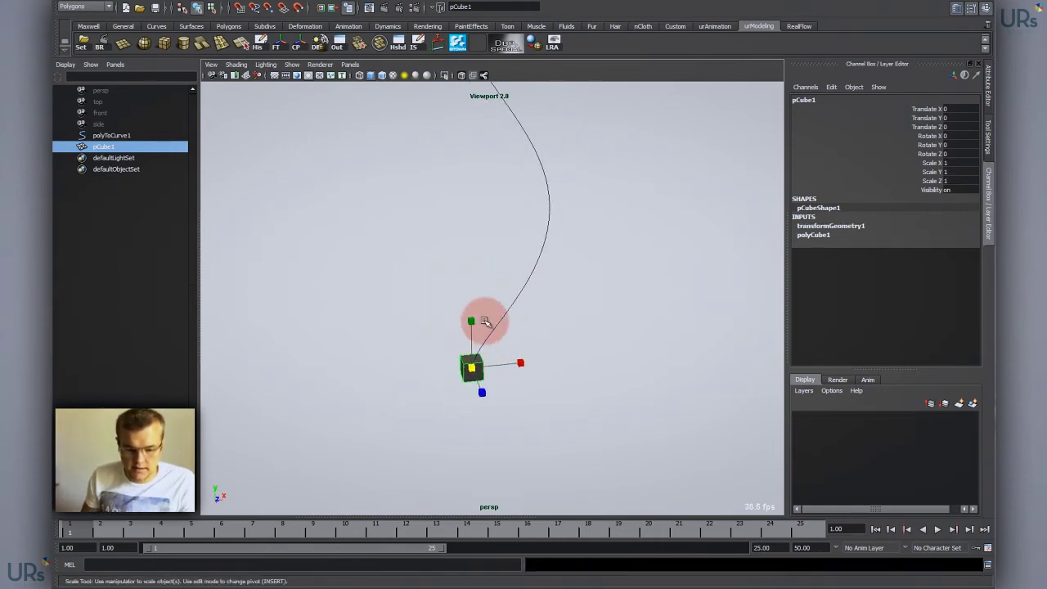
Open the Duplicate Special options for the cube and set the number of copies to 100
left_click_drag(479, 275, 452, 275)
left_click_drag(536, 106, 583, 96)
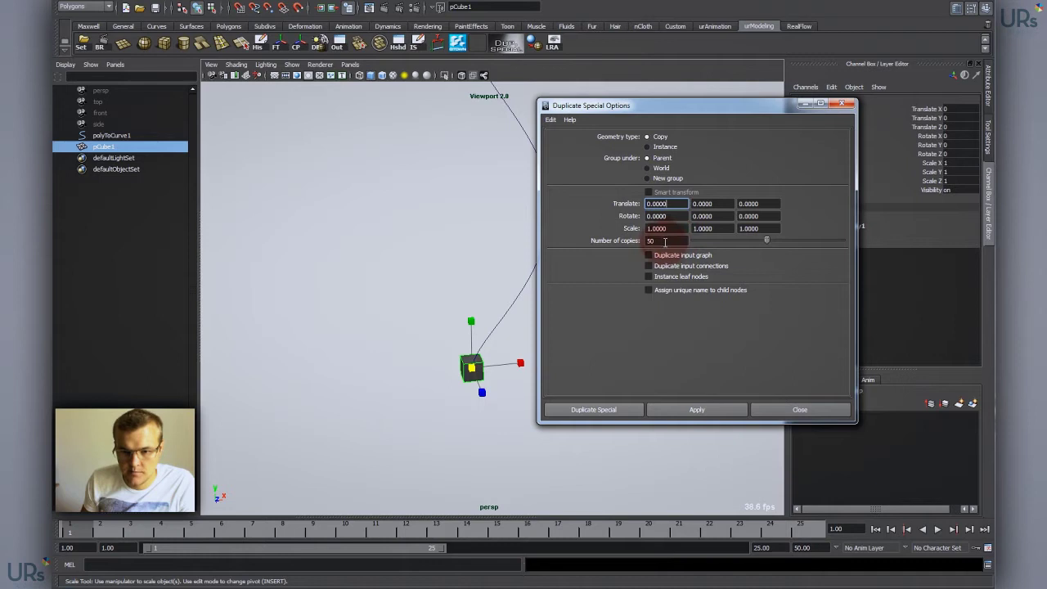
left_click_drag(671, 242, 613, 240)
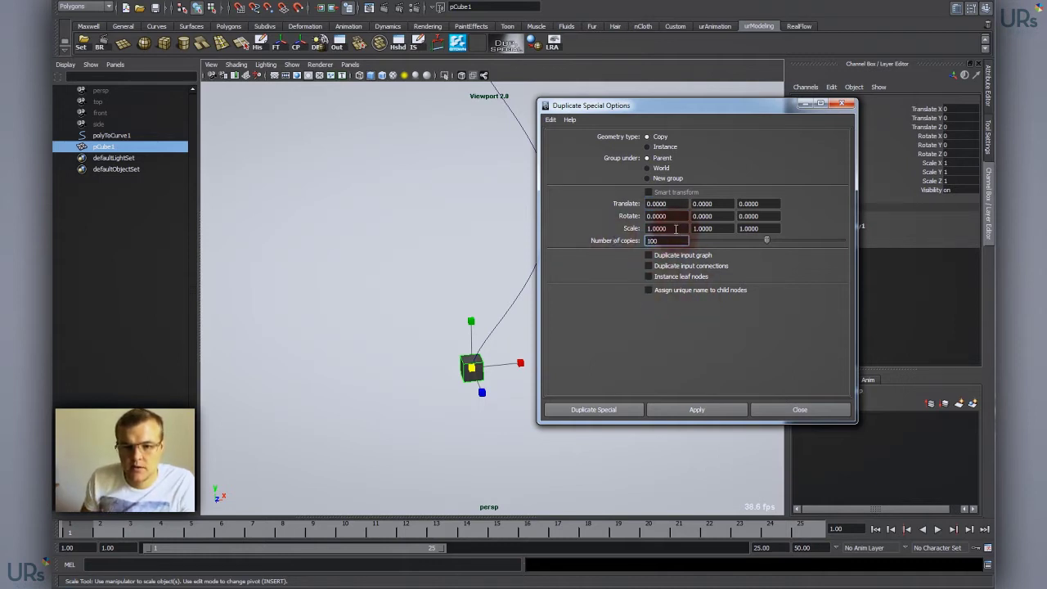
Duplicate the cube using a Duplicate Special scale of 1.05 on X, Y and Z
left_click(655, 228)
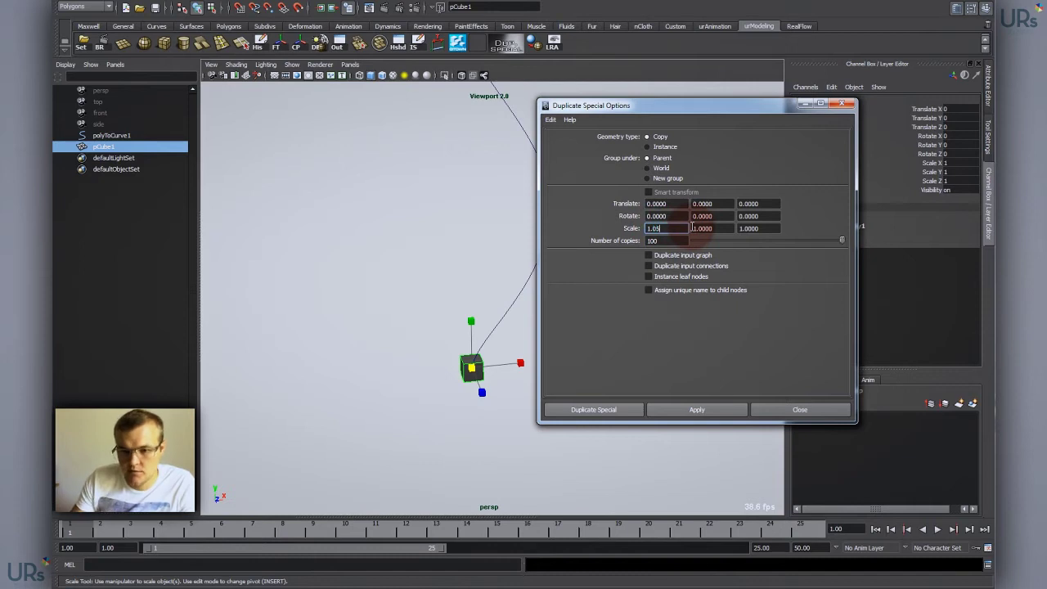
left_click(700, 228)
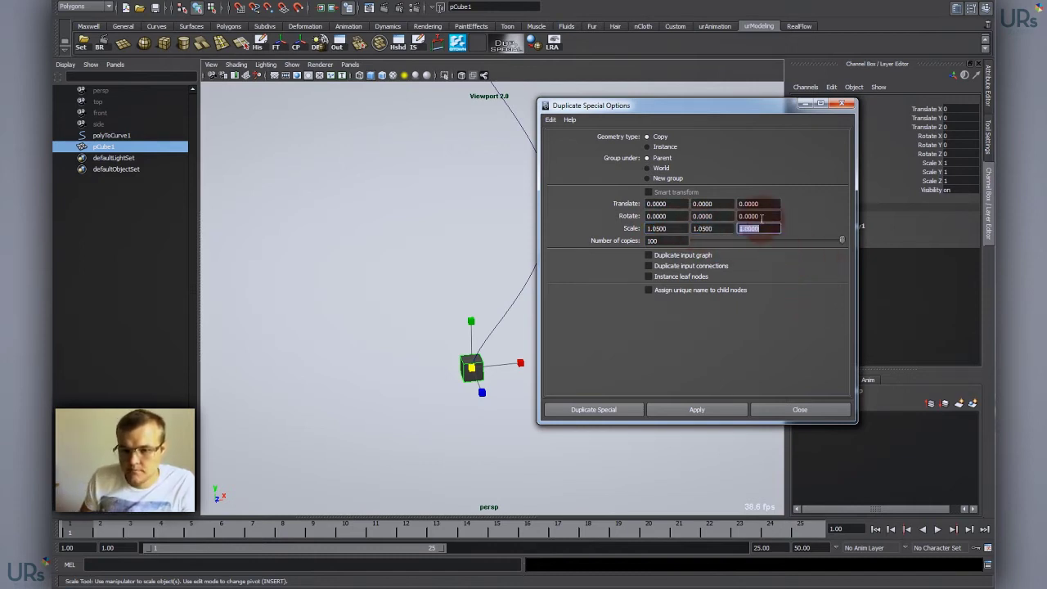
left_click_drag(747, 229, 782, 224)
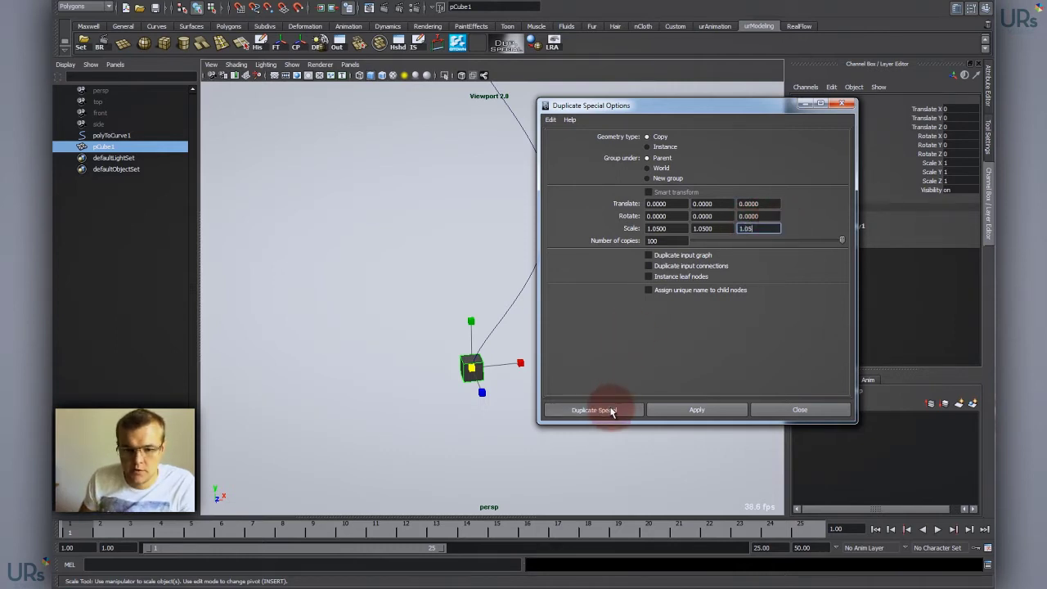
left_click(612, 411)
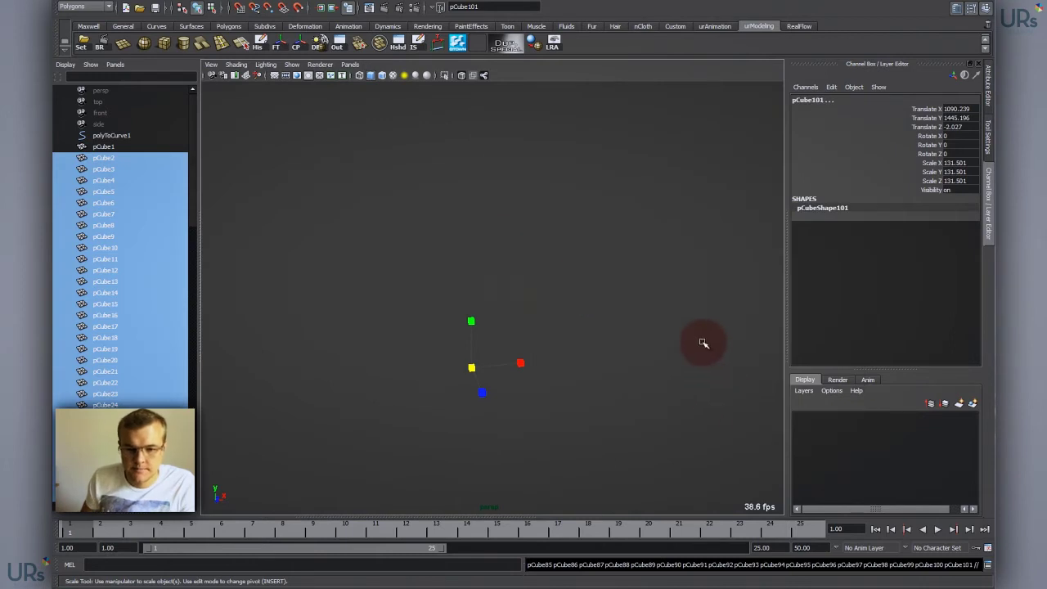
Inspect the size of the duplicated cubes against the spiral and undo the duplication
right_click_drag(703, 343, 483, 322, "alt")
right_click_drag(537, 294, 305, 287, "alt")
mouse_move(582, 301)
right_mouse_down("alt")
mouse_move(531, 283)
mouse_move(286, 271)
right_mouse_up("alt")
left_click_drag(285, 271, 523, 251, "alt")
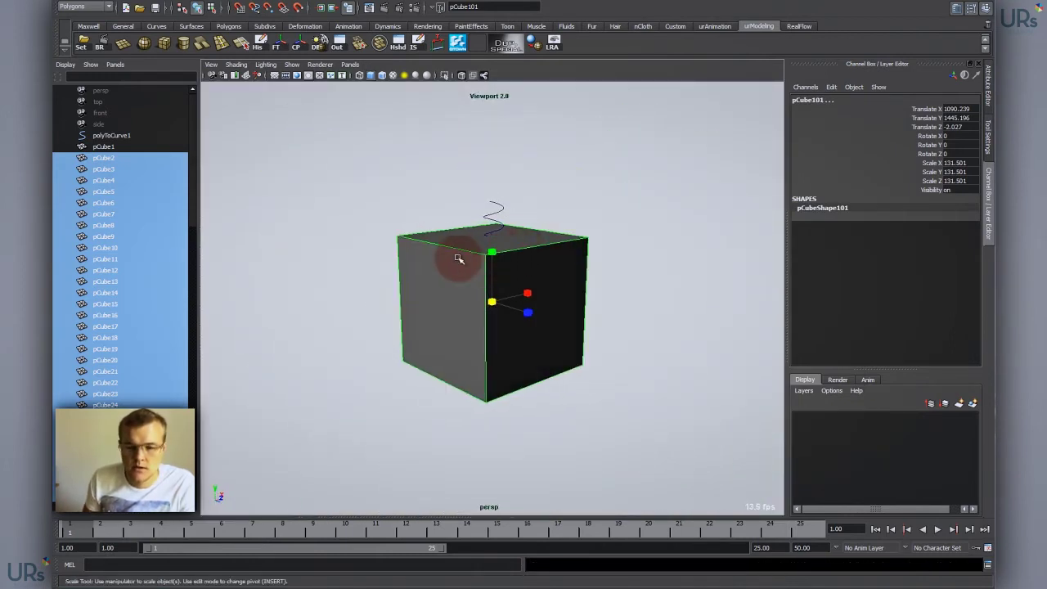
right_click_drag(491, 264, 610, 324, "alt")
left_click_drag(611, 324, 558, 303, "alt")
key("ctrl+z")
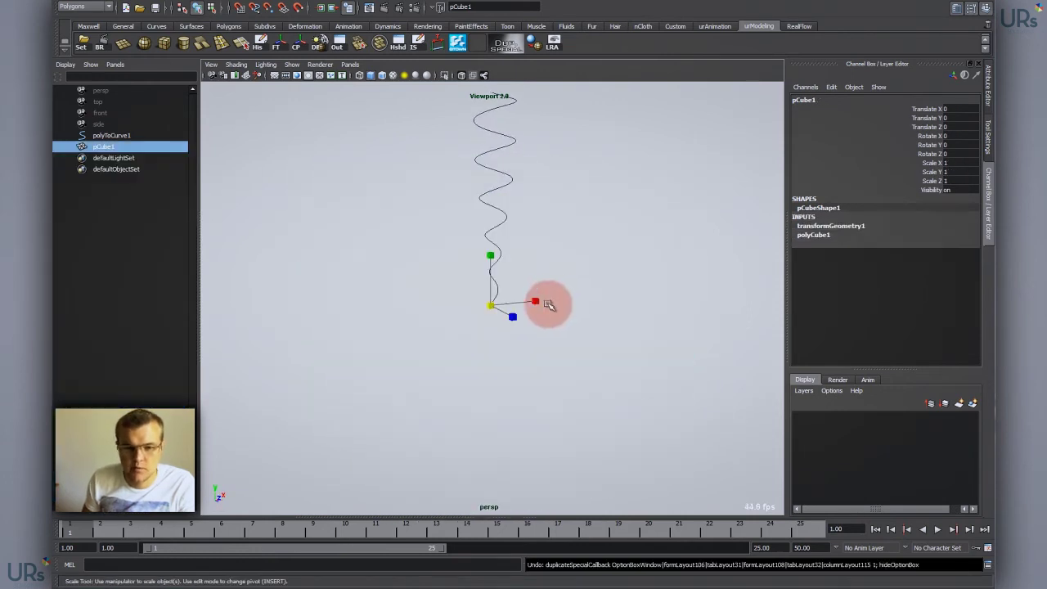
Create 100 copies of the cube with Duplicate Special, using a scale of 1.005 on X, Y and Z
right_click_drag(494, 310, 469, 314, "shift")
left_click_drag(656, 228, 728, 228)
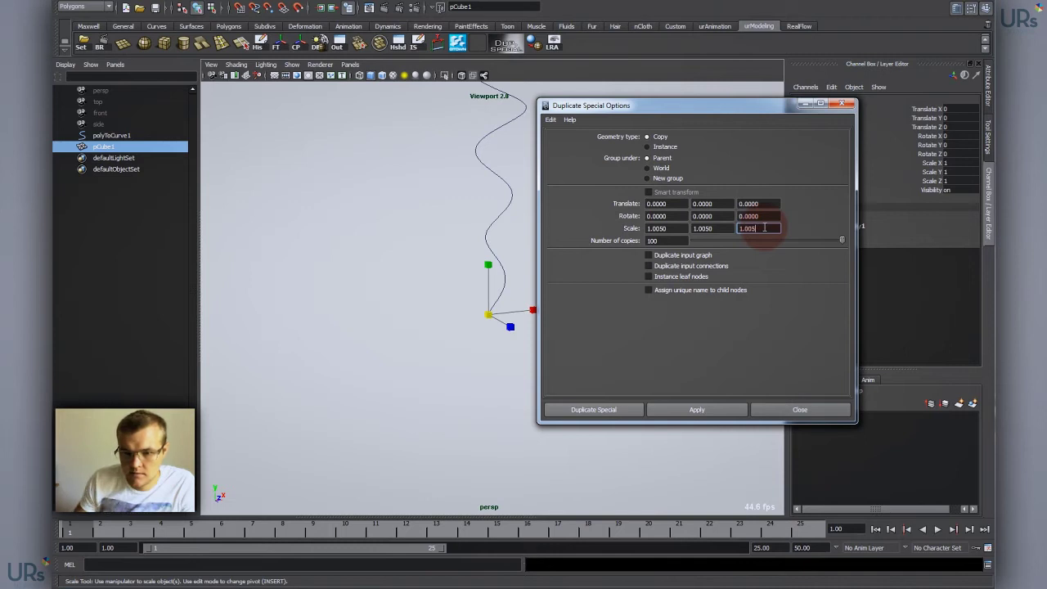
left_click(580, 409)
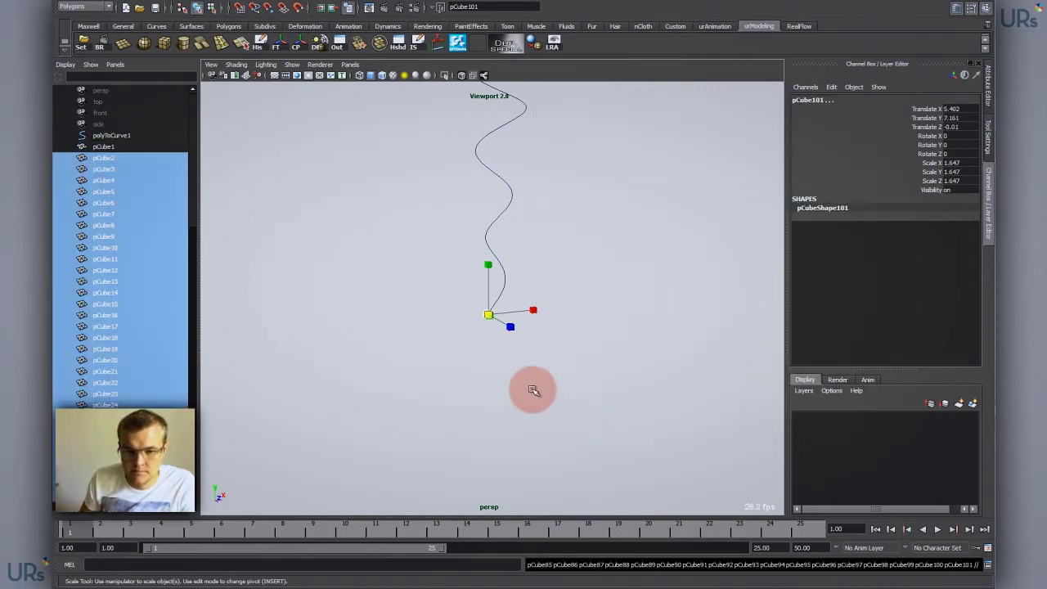
Select all cubes from pCube1 through pCube101 and add the spiral curve to the selection last
key("f")
left_click_drag(582, 344, 654, 298, "alt")
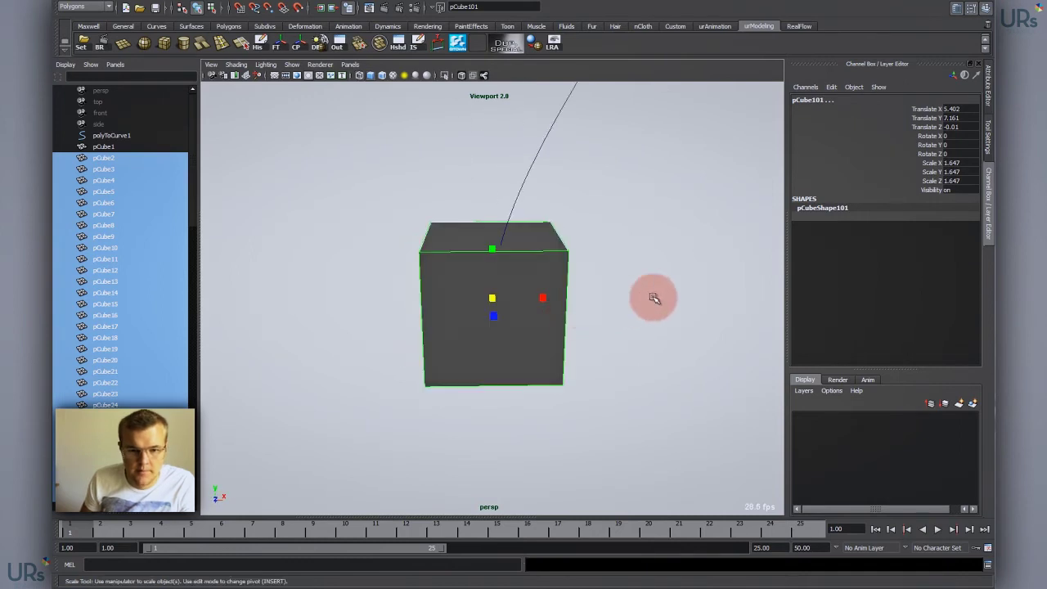
right_click_drag(654, 298, 382, 267, "alt")
left_click(116, 146)
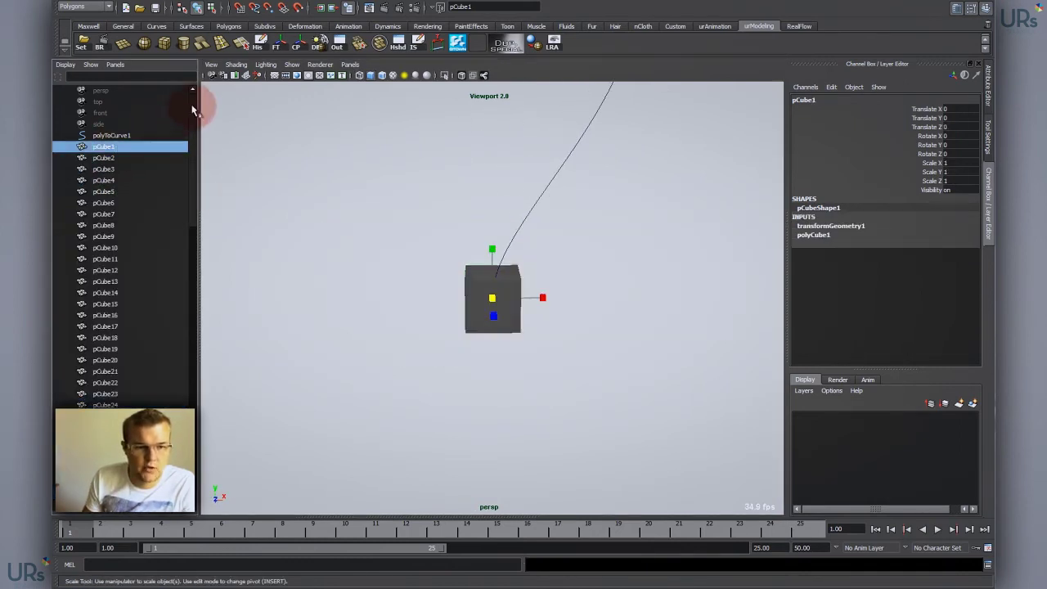
left_click_drag(193, 107, 219, 386)
left_click(115, 473, "shift")
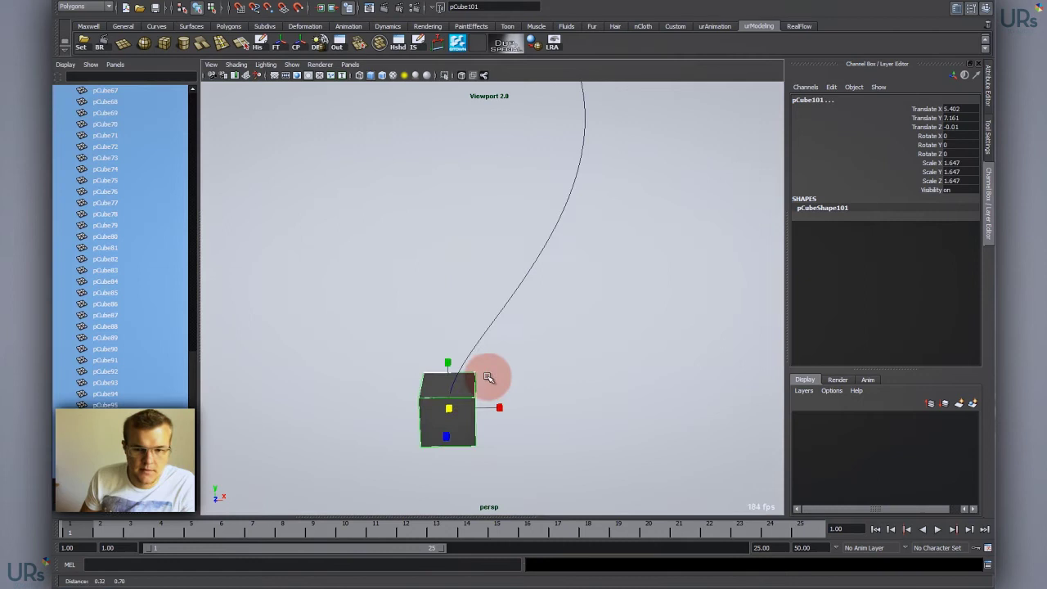
key("q")
left_click(540, 286)
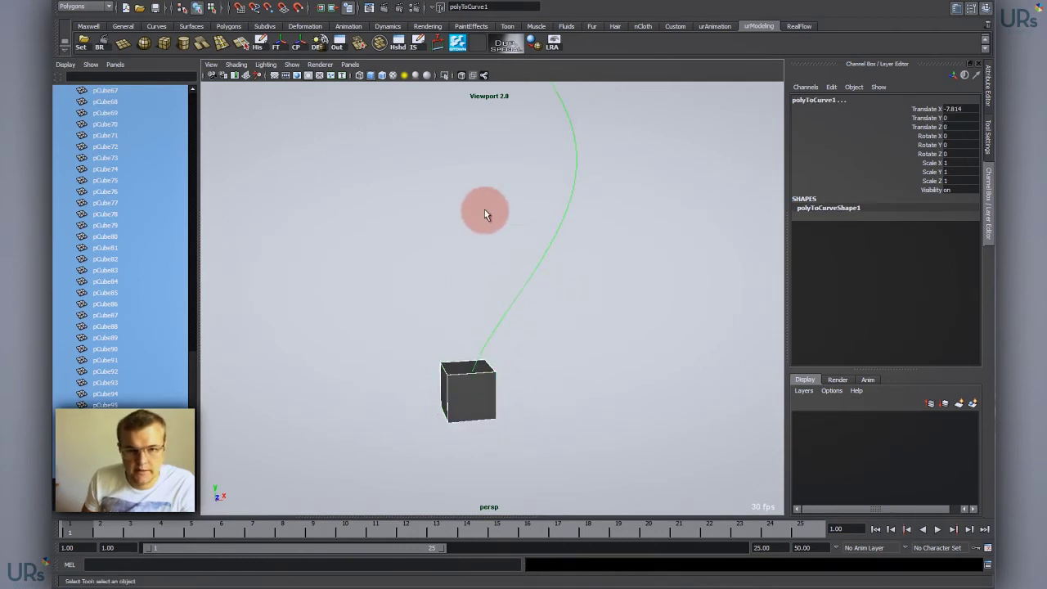
Tear off the Snap Align Objects commands as a floating window and place it clear of the spiral
key("space")
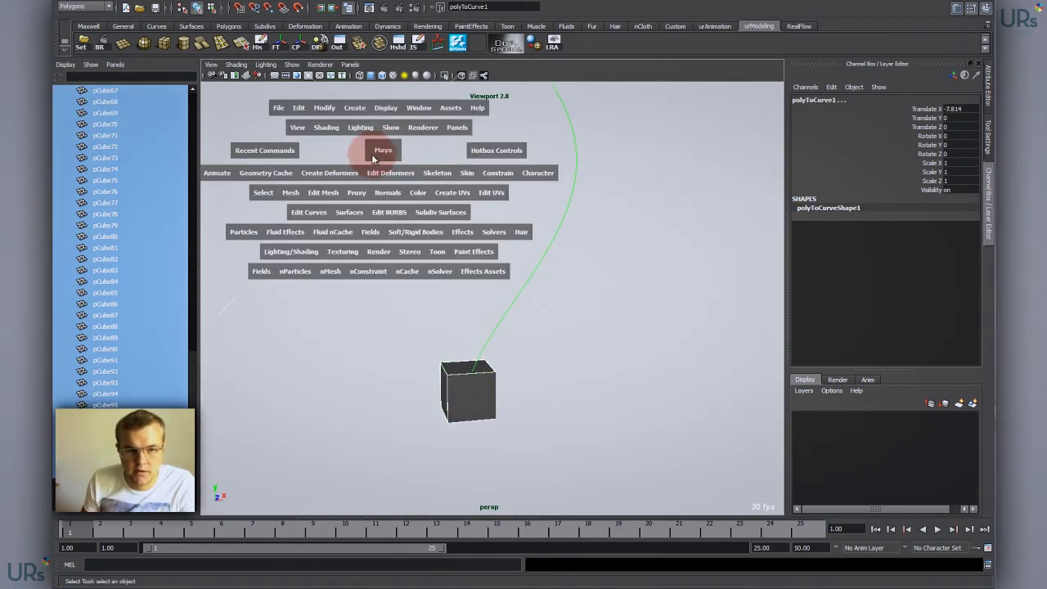
left_click(328, 109)
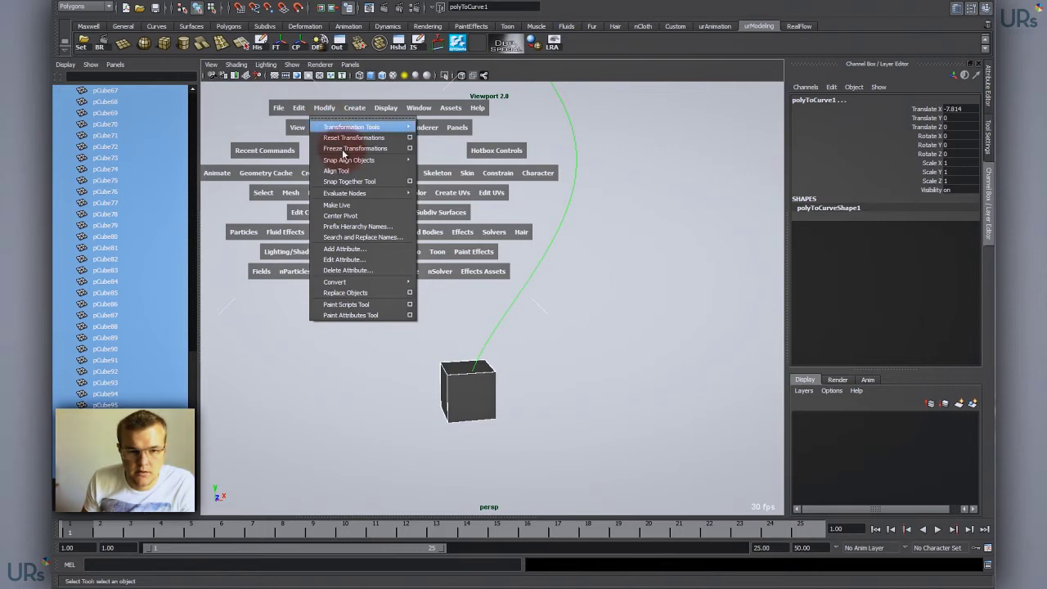
mouse_move(352, 161)
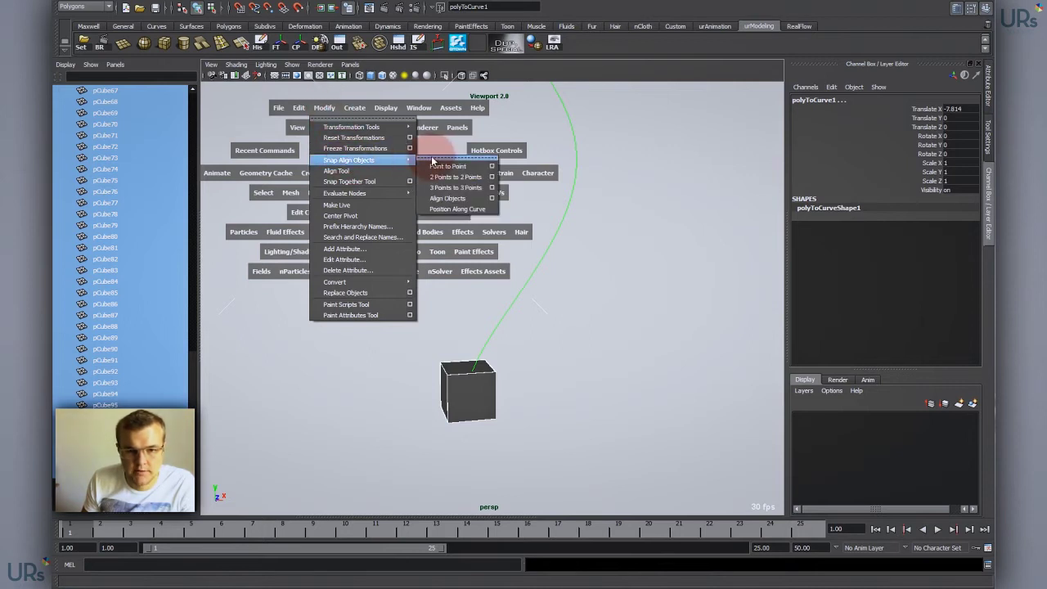
left_click(432, 161)
left_click_drag(476, 144, 300, 114)
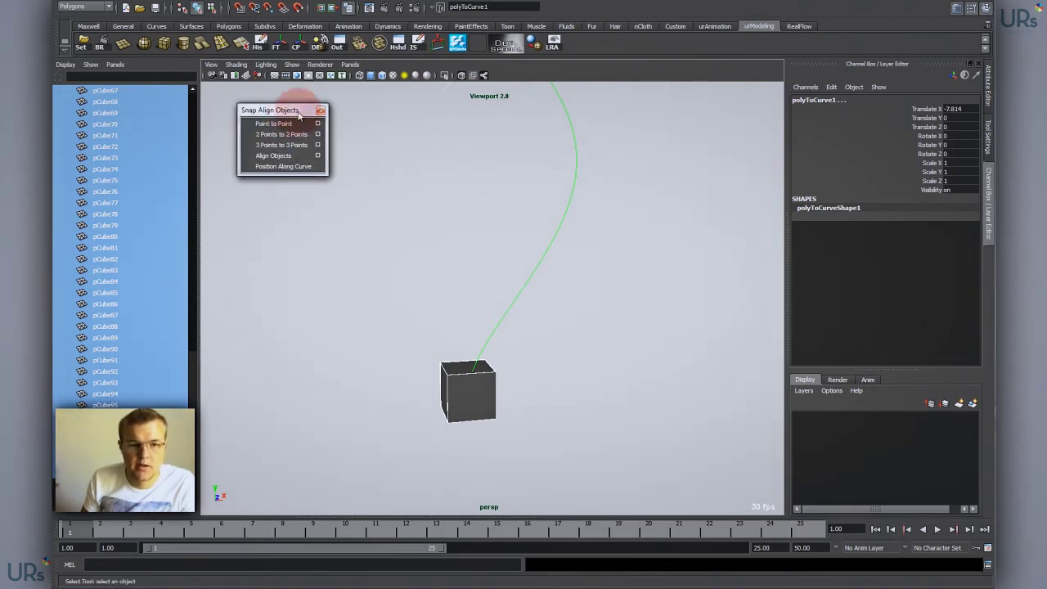
Distribute the selected cubes over the spiral with Position Along Curve and clear the selection
left_click(288, 169)
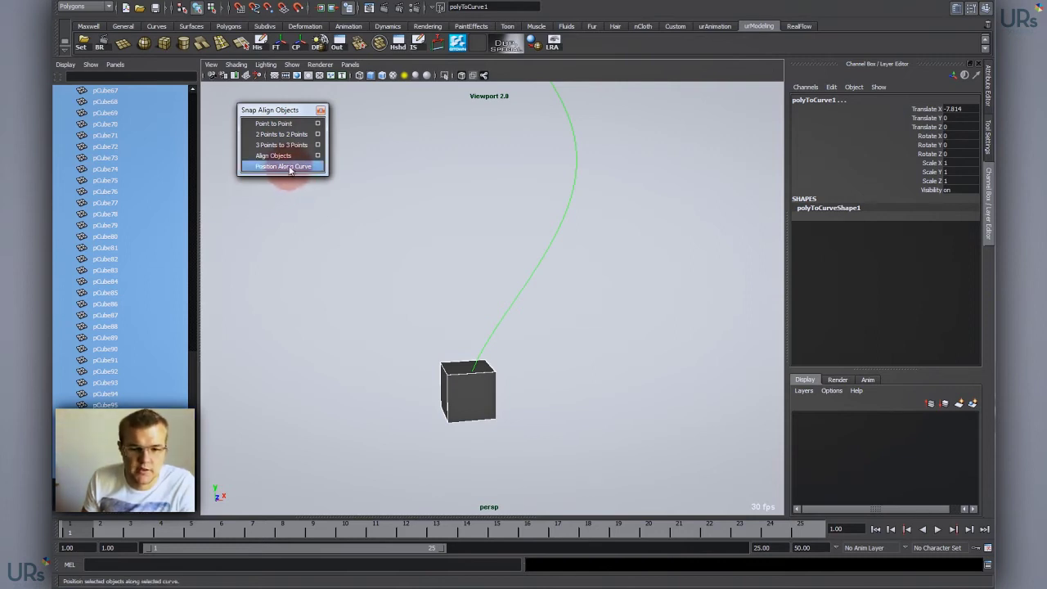
right_click_drag(543, 235, 501, 242, "alt")
middle_click_drag(502, 242, 467, 454, "alt")
left_click_drag(467, 455, 452, 245, "alt")
left_click(553, 279)
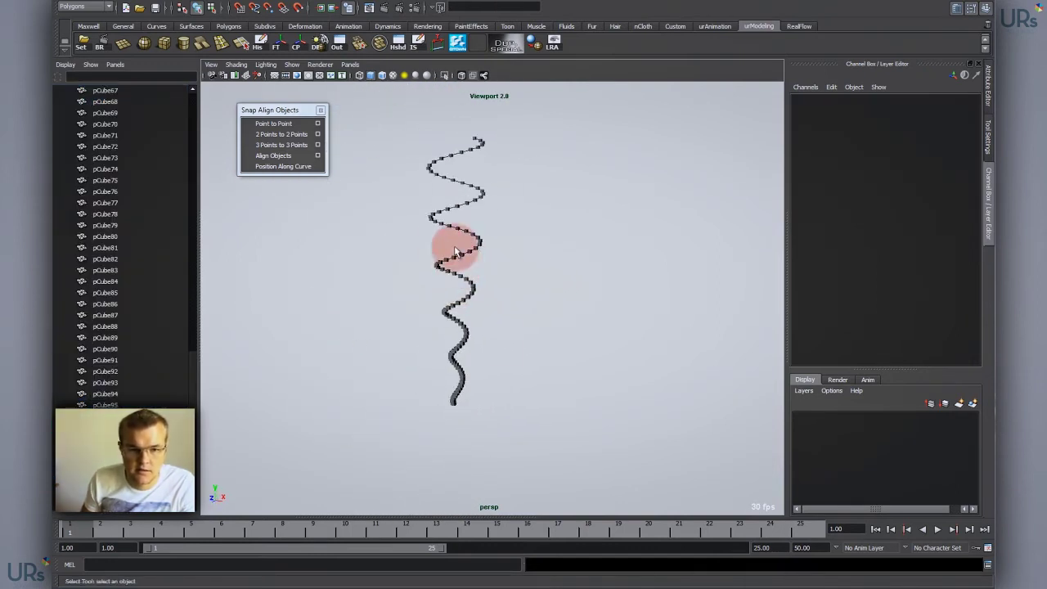
Hide NURBS curves in the perspective view so only the cubes along the spiral are displayed
left_click(291, 64)
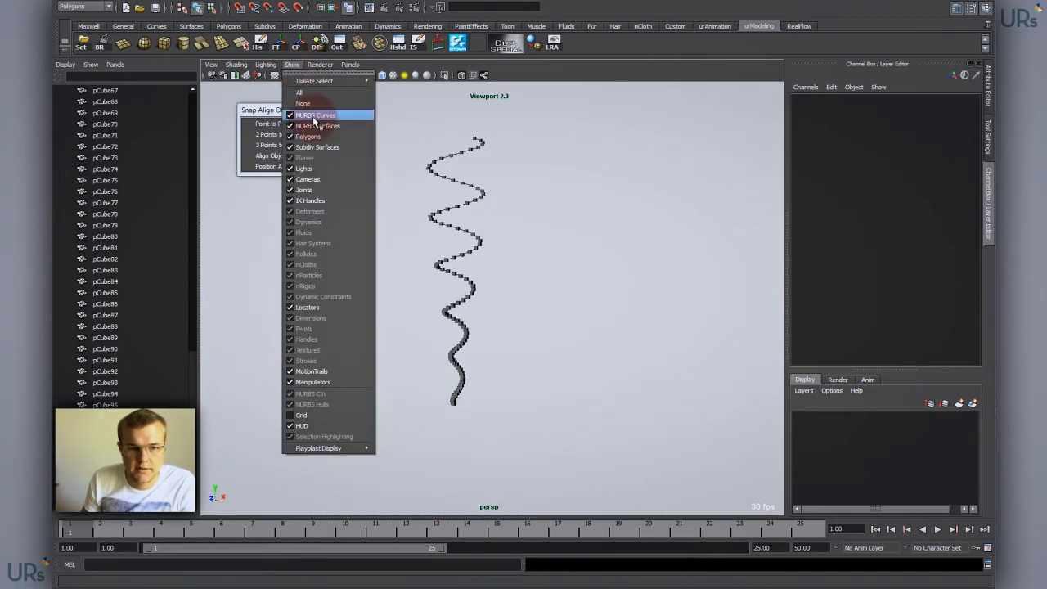
left_click(315, 115)
mouse_move(540, 294)
left_mouse_down("alt")
mouse_move(662, 302)
mouse_move(731, 343)
mouse_move(723, 376)
mouse_move(683, 368)
mouse_move(637, 416)
mouse_move(655, 381)
mouse_move(554, 327)
mouse_move(542, 273)
mouse_move(415, 263)
mouse_move(467, 245)
mouse_move(367, 292)
mouse_move(417, 309)
mouse_move(423, 283)
mouse_move(484, 283)
mouse_move(507, 236)
left_mouse_up("alt")
Create the text "H" as curves in the Corbel font
key("space")
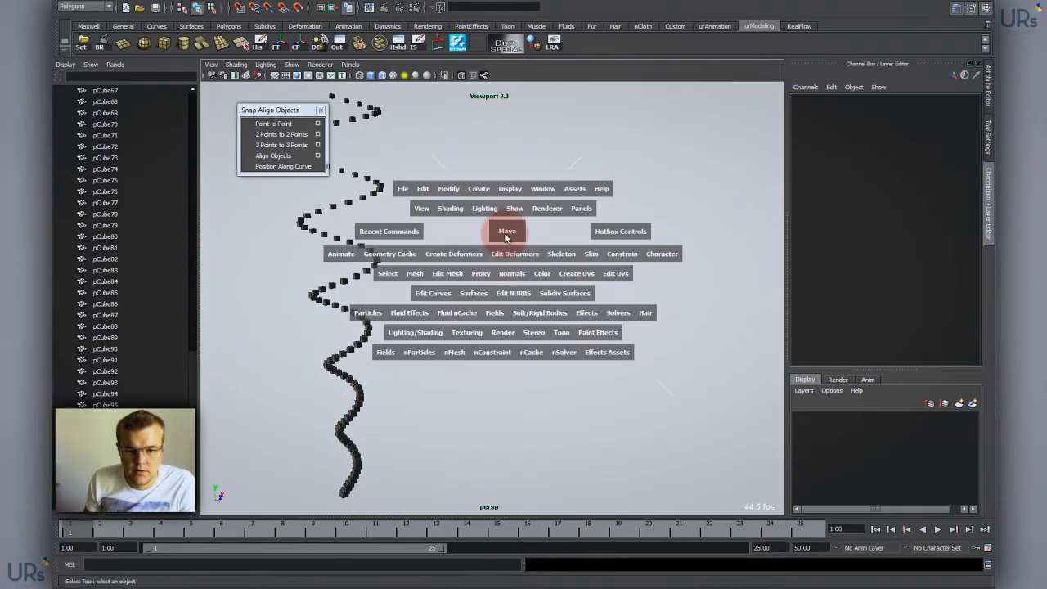
left_click(479, 189)
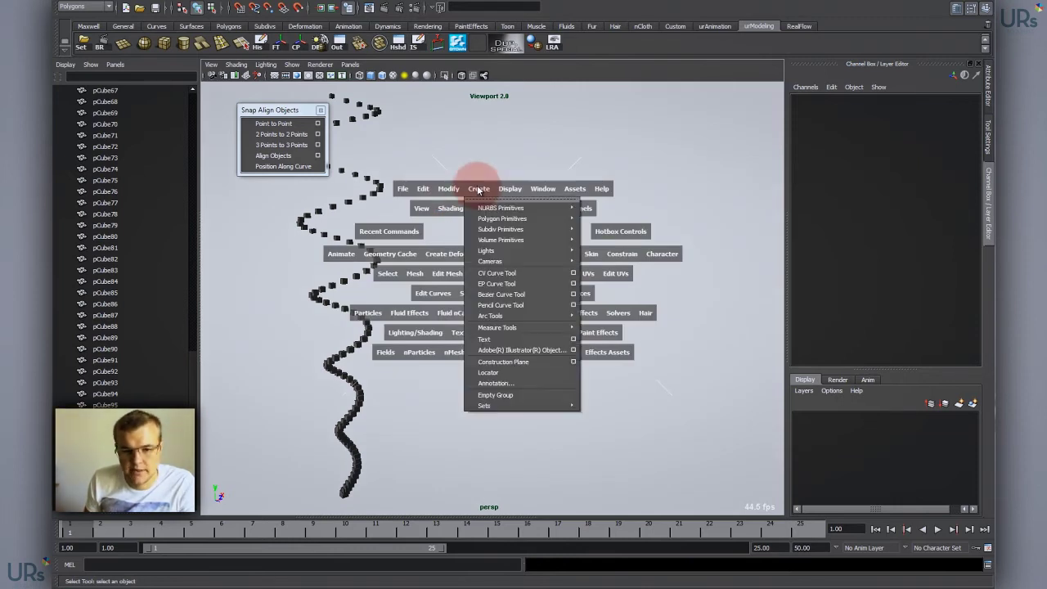
left_click(576, 339)
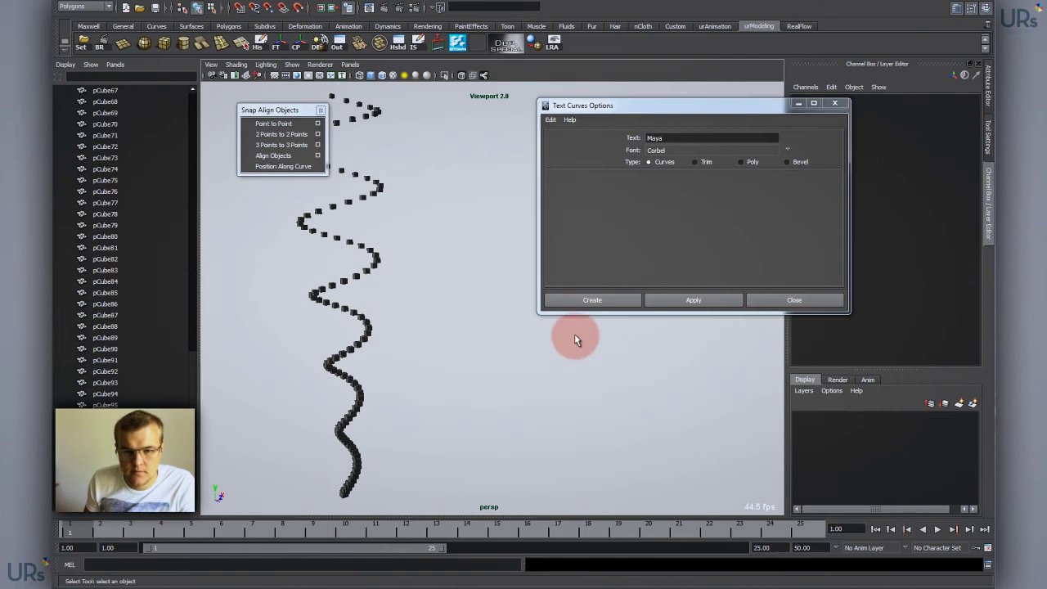
left_click(642, 146)
left_click_drag(677, 104, 587, 152)
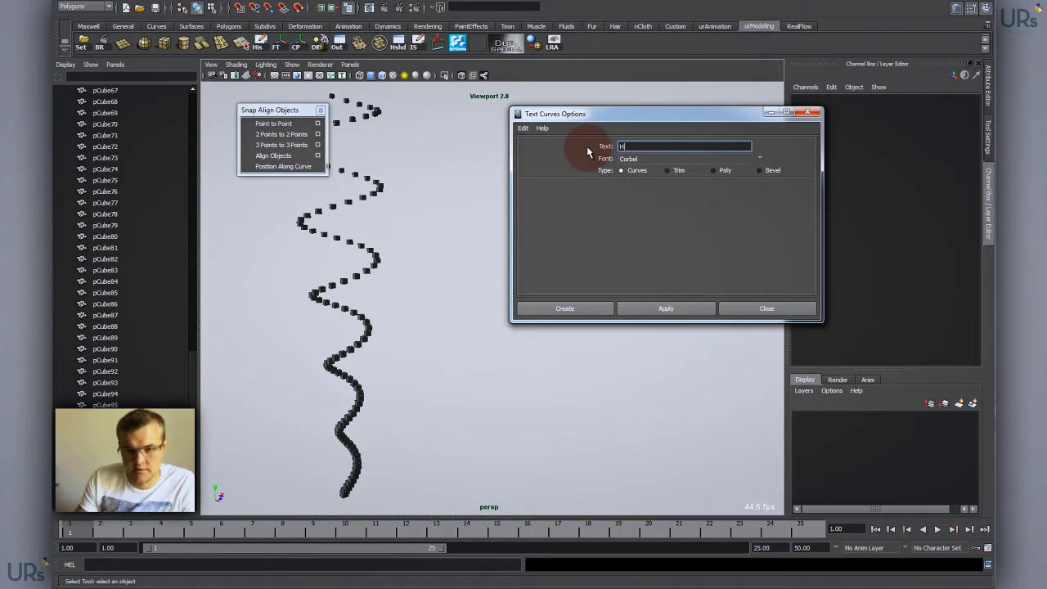
type("H")
left_click(598, 310)
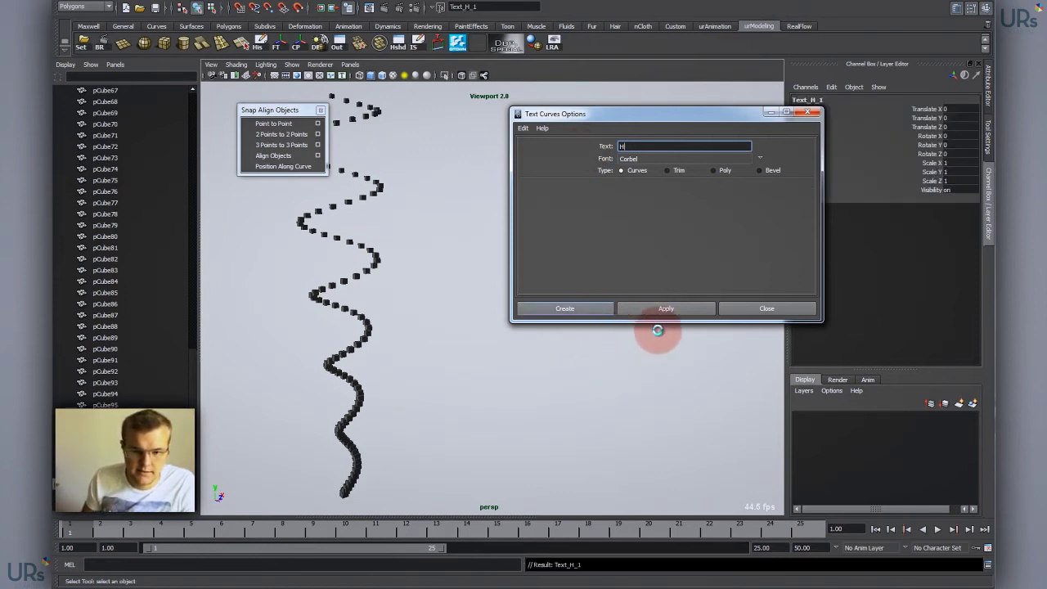
Turn the display of NURBS curves back on in the perspective view
scroll(410, 354, "down", 4)
middle_click_drag(450, 370, 443, 321, "alt")
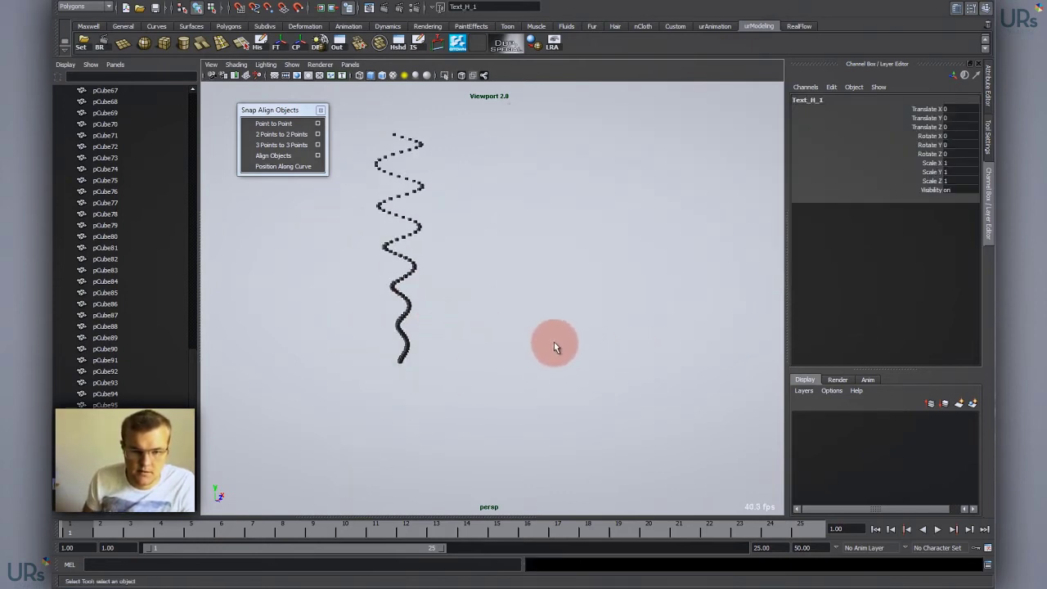
left_click_drag(597, 345, 417, 235, "alt")
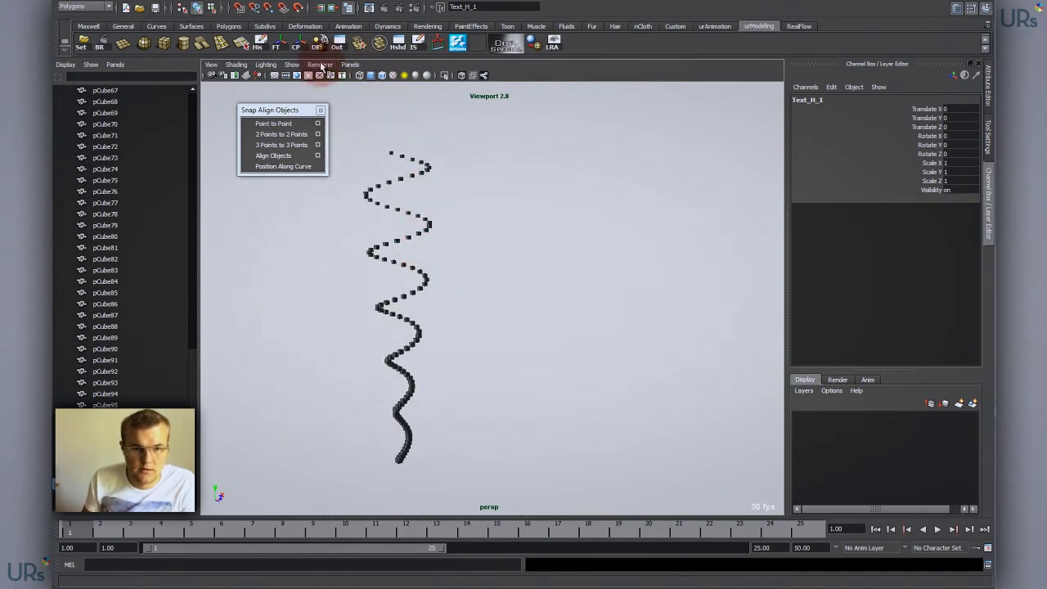
left_click(293, 65)
left_click(315, 115)
left_click(495, 297)
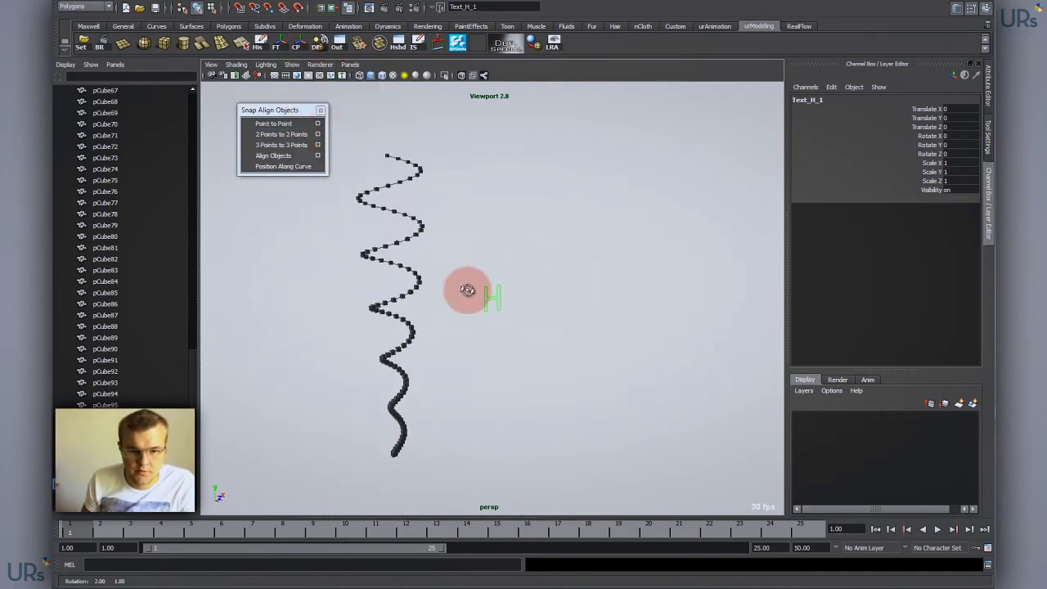
Scale the H text curve uniformly to about 4.083
left_click_drag(481, 311, 595, 304)
middle_click_drag(532, 315, 498, 325, "alt")
left_click_drag(515, 297, 516, 278)
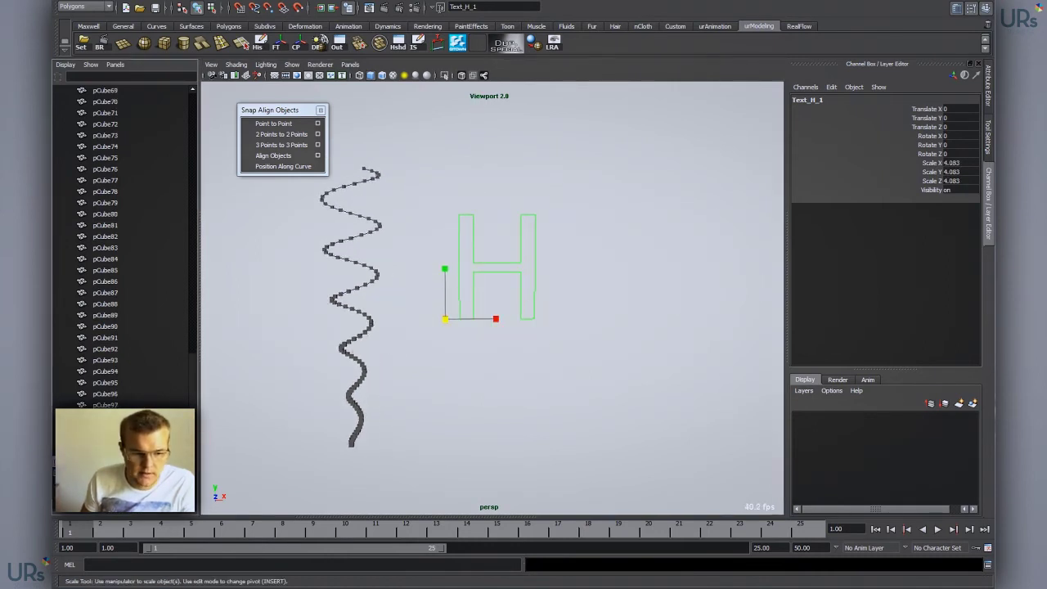
Take the H outline curve out of its text groups and delete the leftover empty group
key("Down")
key("Down")
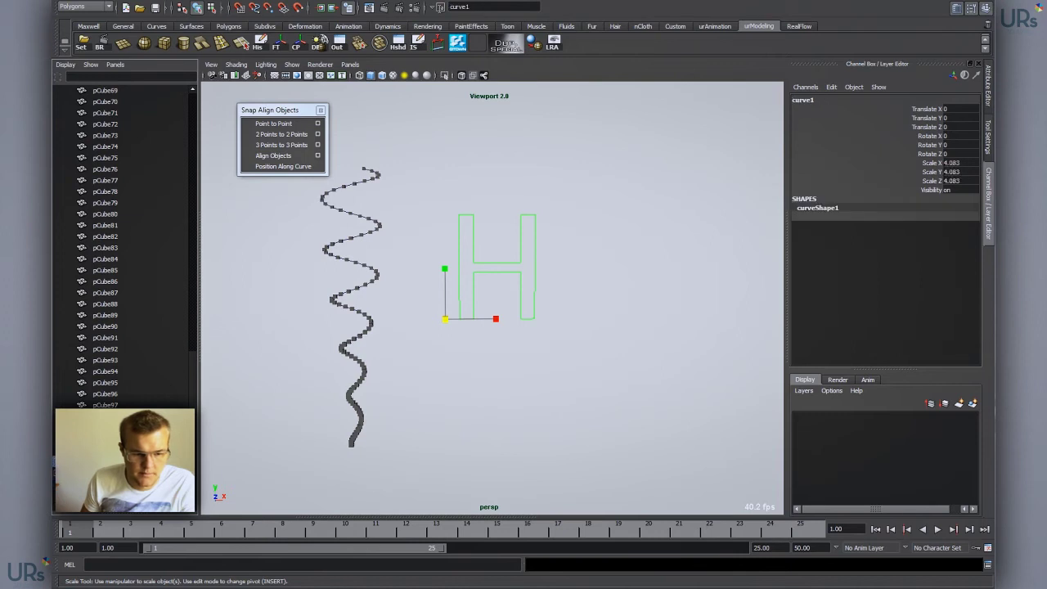
key("Up")
key("Delete")
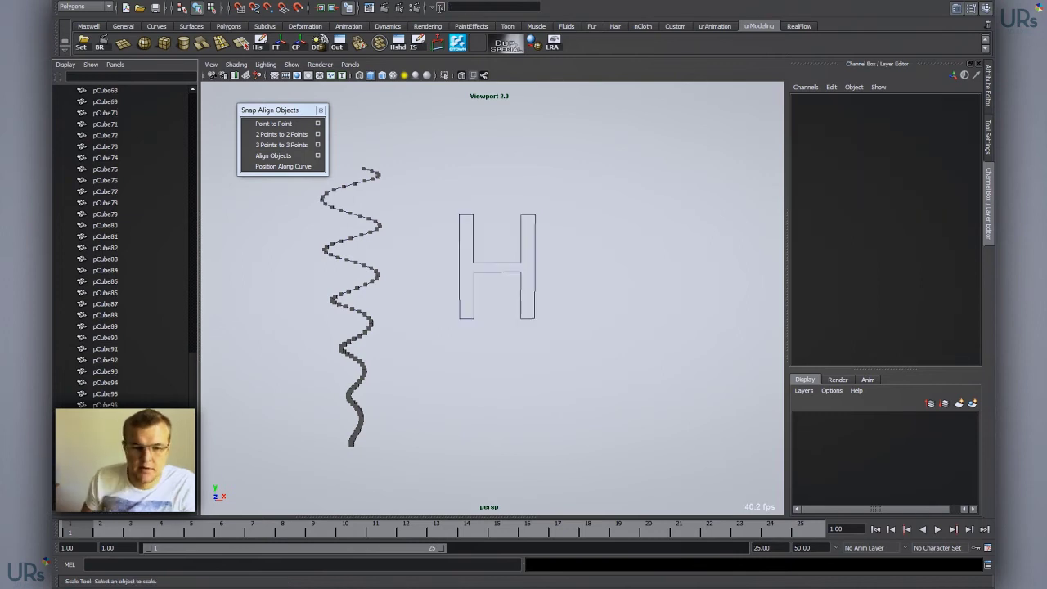
Examine how the control vertices are spread along the H outline curve
middle_click_drag(459, 218, 483, 251, "alt")
right_click_drag(482, 250, 481, 294, "alt")
key("q")
left_click(515, 295)
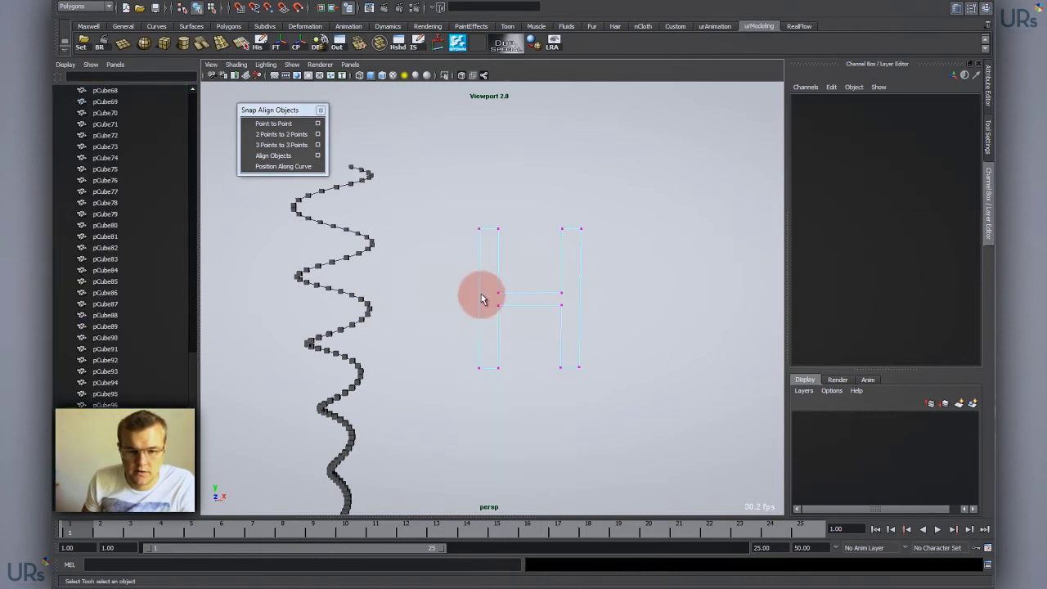
middle_click_drag(481, 296, 428, 306, "alt")
right_click_drag(434, 283, 527, 291, "alt")
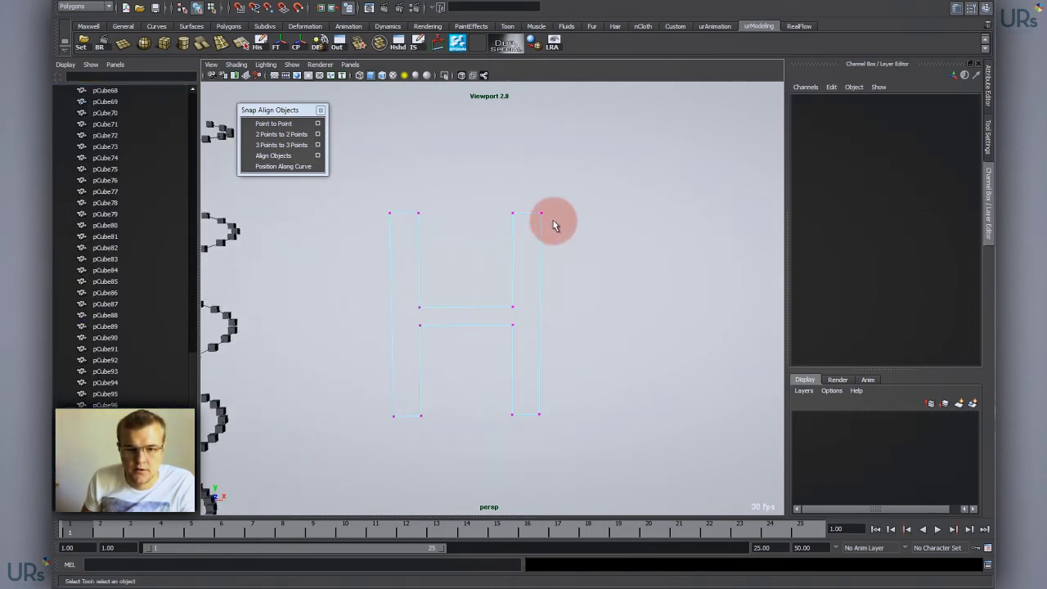
left_click_drag(432, 353, 442, 337, "alt")
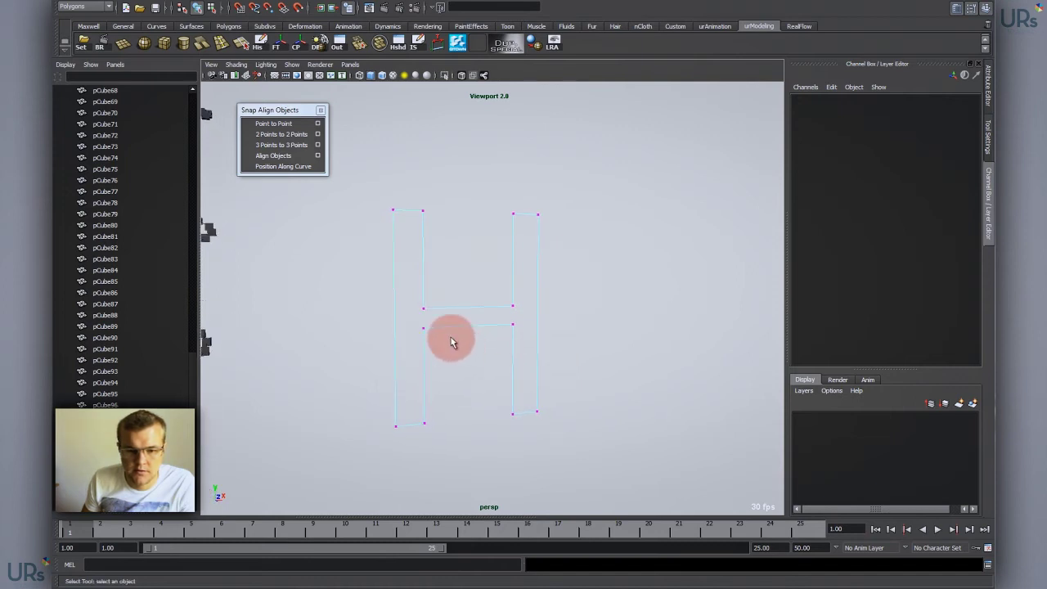
left_click_drag(468, 234, 425, 241, "alt")
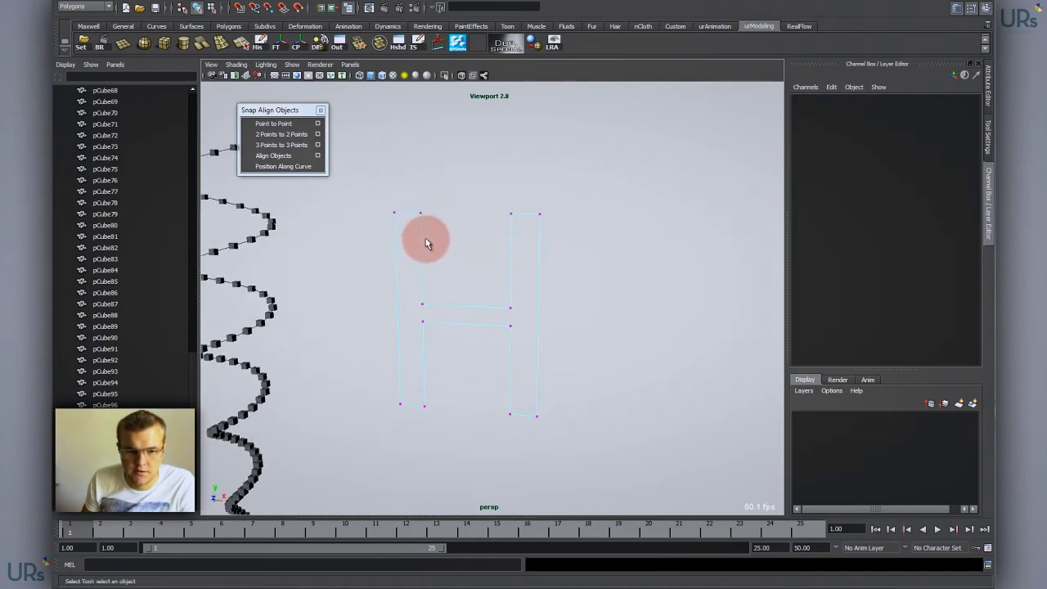
right_click_drag(426, 241, 374, 276, "alt")
middle_click_drag(465, 281, 455, 285, "alt")
mouse_move(454, 284)
right_mouse_down("alt")
mouse_move(479, 281)
mouse_move(468, 277)
right_mouse_up("alt")
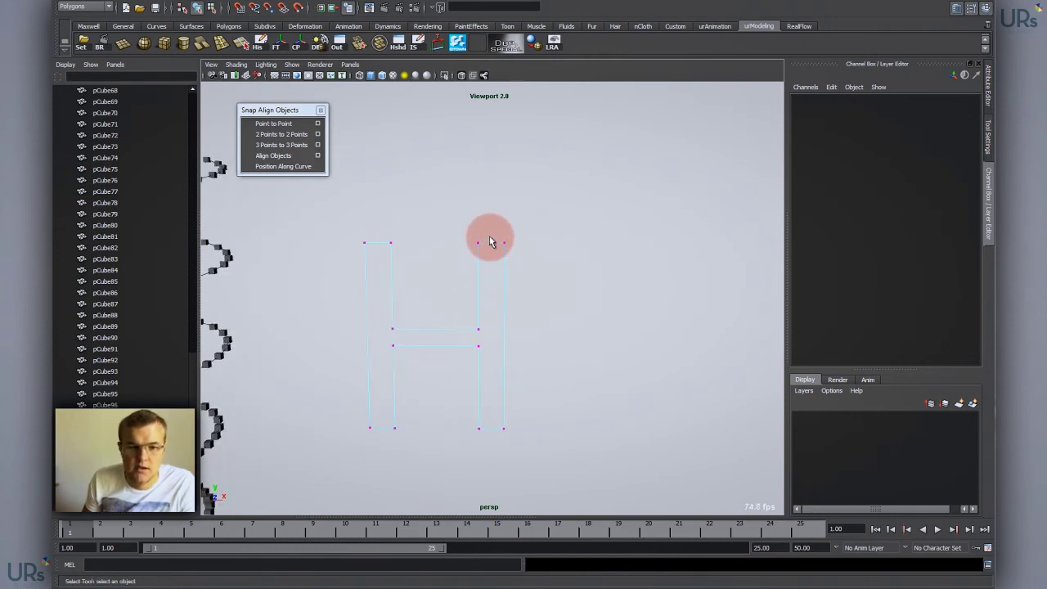
Select the H curve, reset the Rebuild Curve options and set the degree to 1 Linear
right_click_drag(489, 237, 509, 226)
left_click(495, 245)
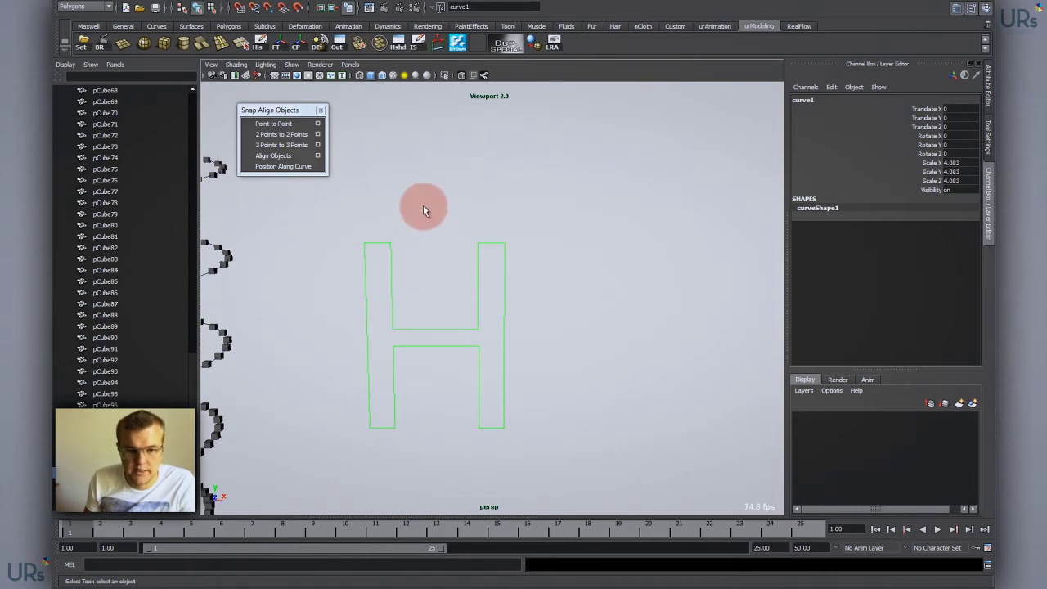
key("space")
left_click(358, 226)
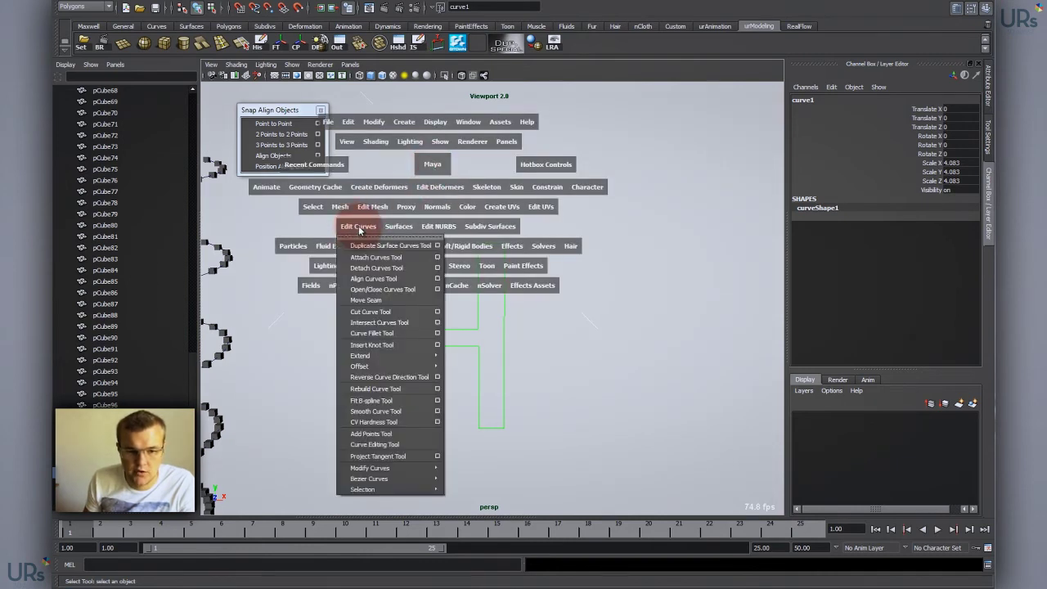
left_click(438, 390)
left_click(523, 129)
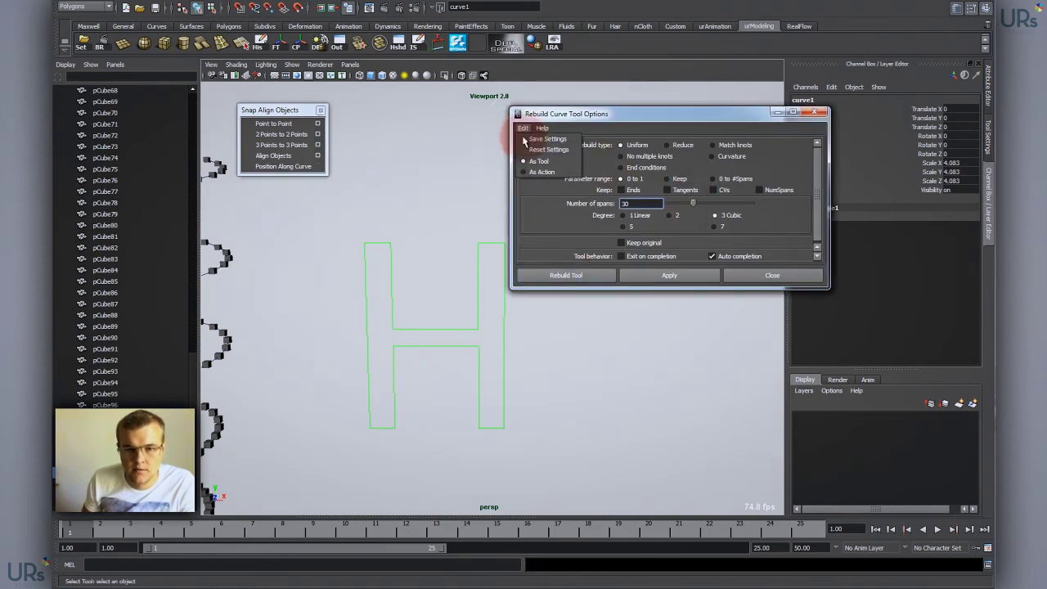
left_click(546, 150)
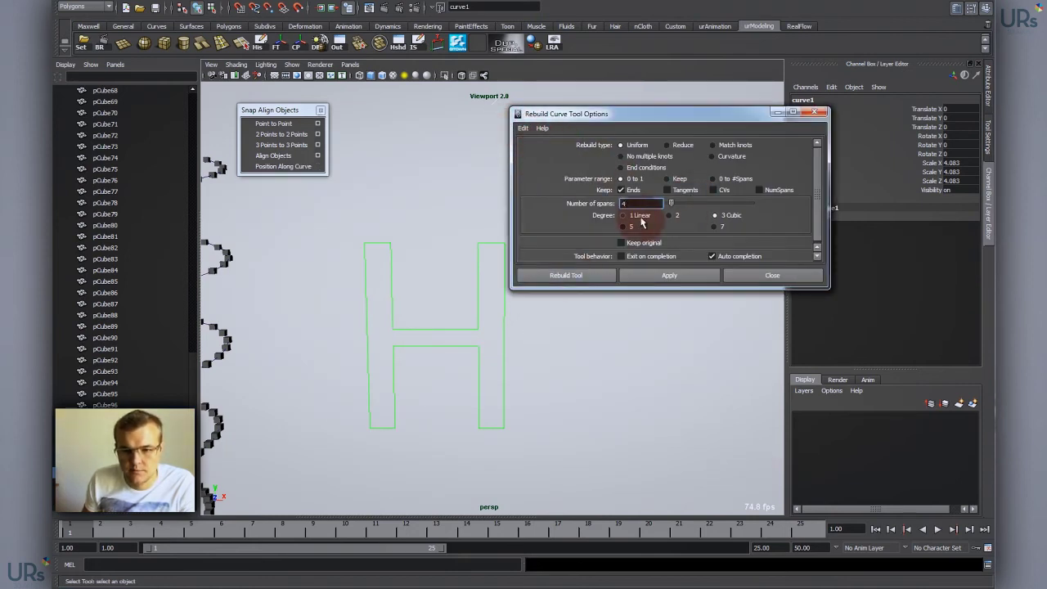
left_click(623, 216)
Try rebuilding the H curve with 50 spans, check its control vertices and undo the rebuild
left_click(632, 204)
left_click_drag(649, 204, 537, 207)
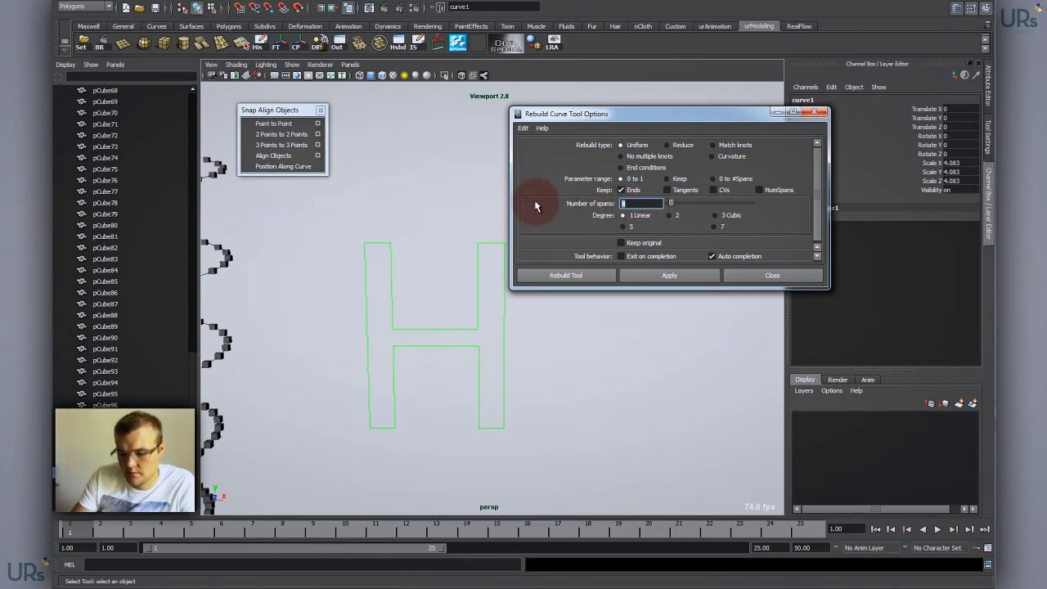
left_click(694, 279)
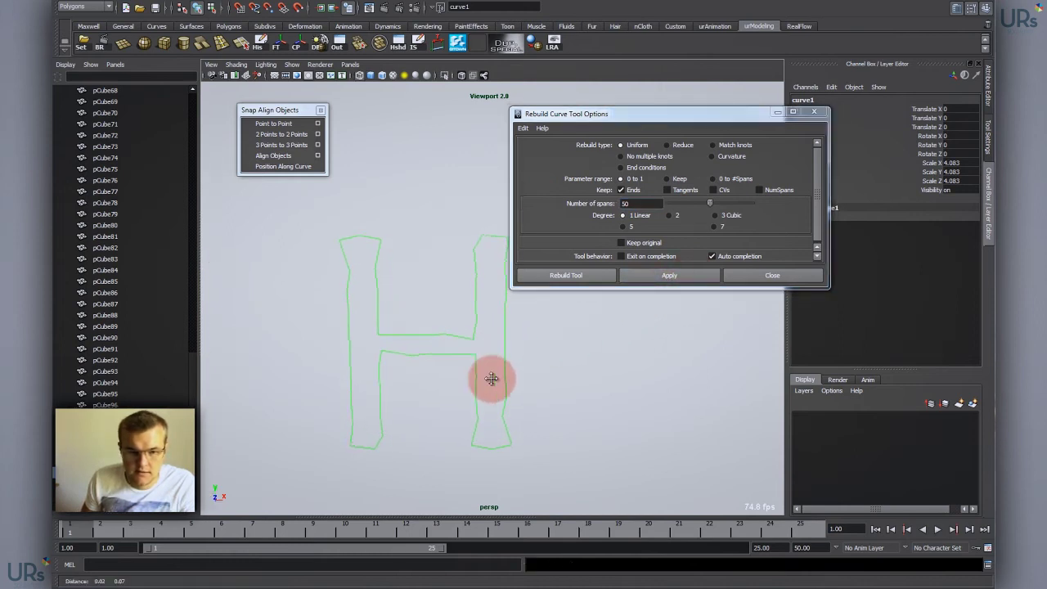
middle_click_drag(491, 378, 486, 388, "alt")
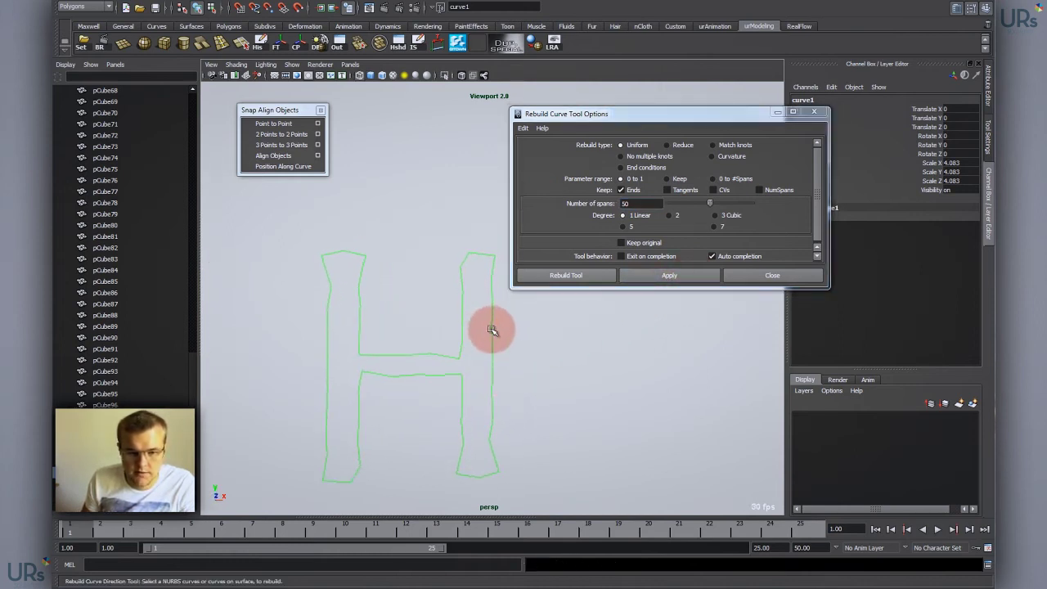
key("F8")
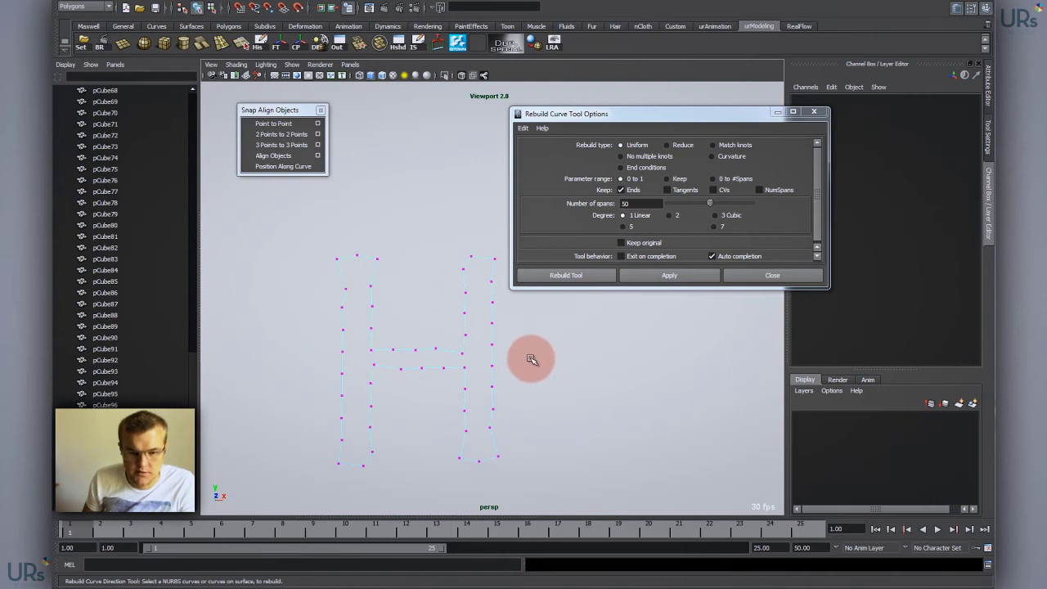
key("F8")
key("ctrl+z")
Rebuild the H curve with 250 spans, check its control vertices and return to object mode
double_click(628, 203)
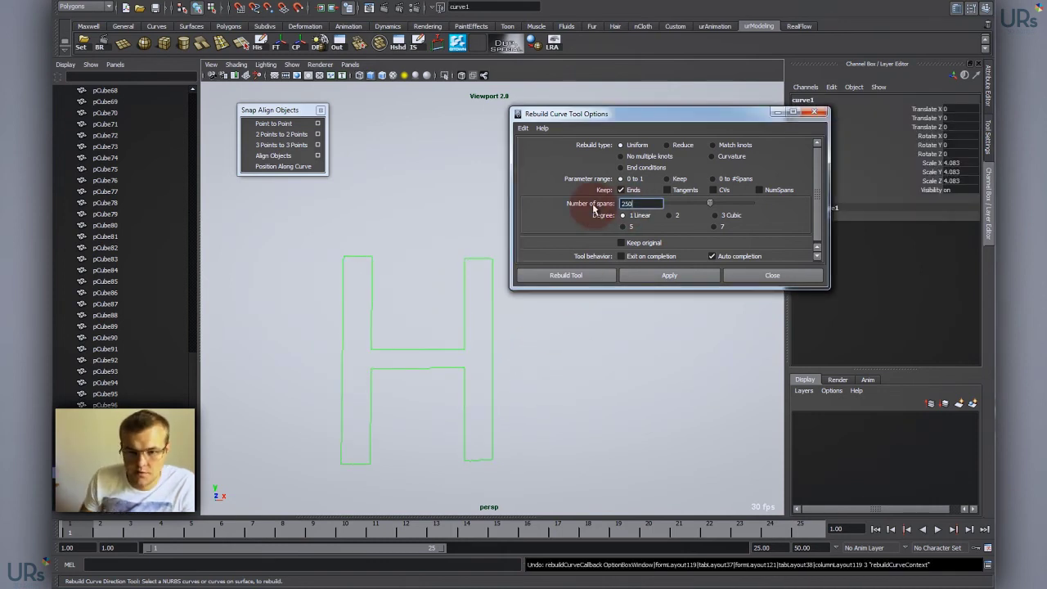
left_click(669, 275)
right_click_drag(573, 339, 500, 340, "alt")
left_click(520, 327)
left_click(760, 273)
left_click(485, 282)
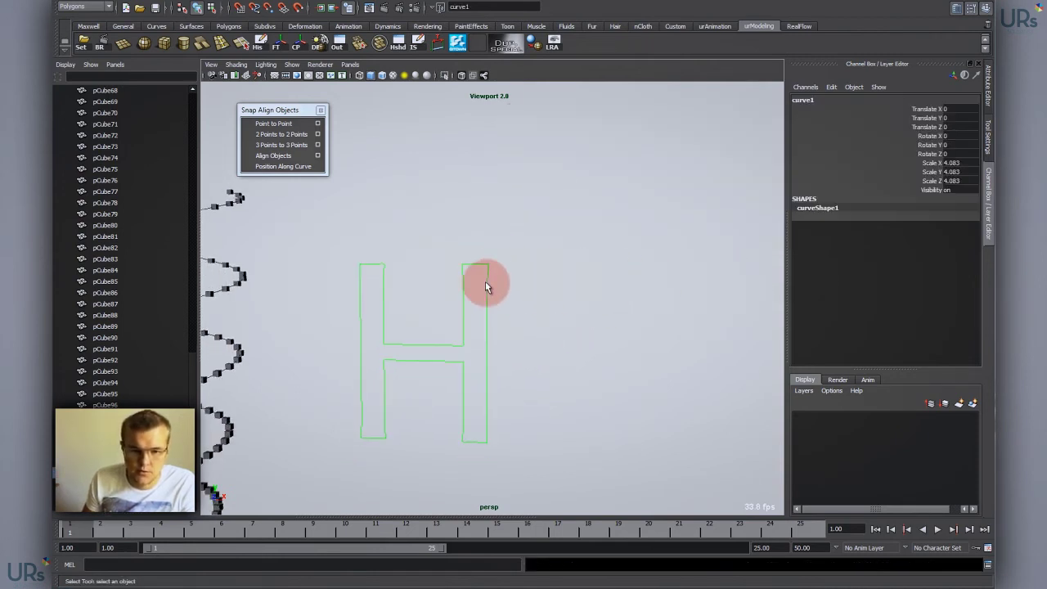
key("F8")
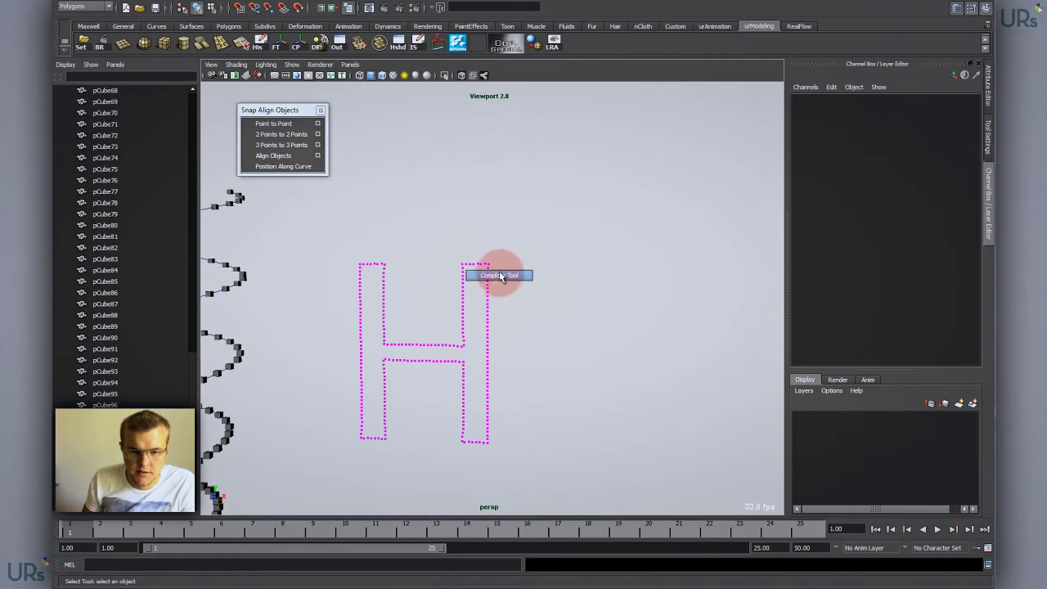
right_click_drag(495, 274, 528, 258)
Create a polygon sphere and set its axis and height subdivisions to 5
mouse_move(523, 256)
left_mouse_down("alt")
mouse_move(573, 221)
mouse_move(502, 252)
mouse_move(428, 257)
mouse_move(482, 311)
mouse_move(499, 306)
mouse_move(505, 250)
left_mouse_up("alt")
right_click_drag(499, 256, 551, 256, "shift")
middle_click_drag(501, 278, 508, 270, "alt")
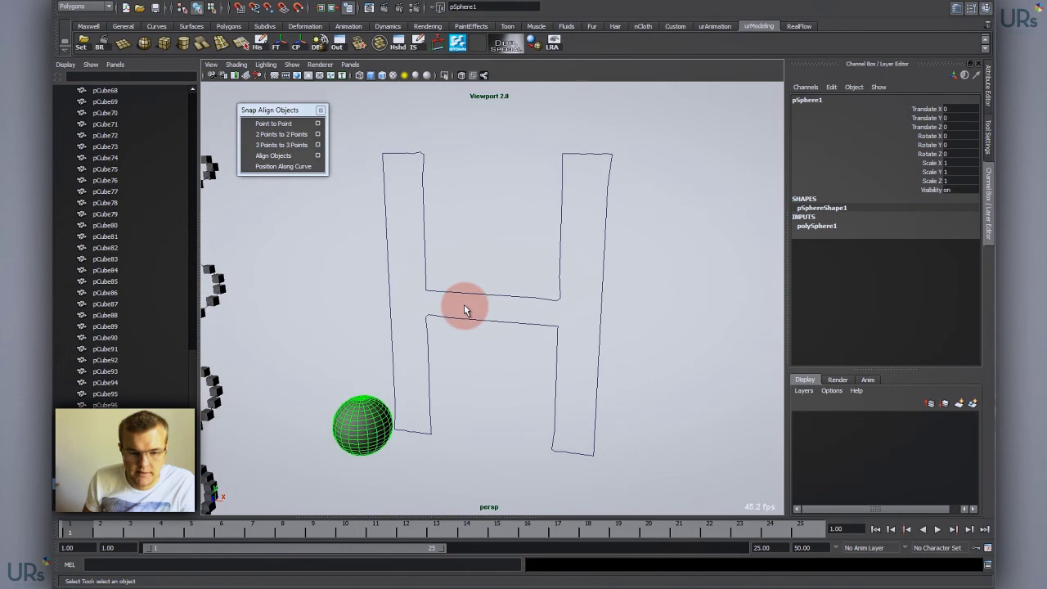
left_click(812, 226)
left_click_drag(899, 246, 930, 255)
middle_click_drag(538, 301, 447, 340)
Snap the sphere onto the H curve near the lower end of the letter's first stem
middle_click_drag(448, 339, 489, 289, "alt")
key("w")
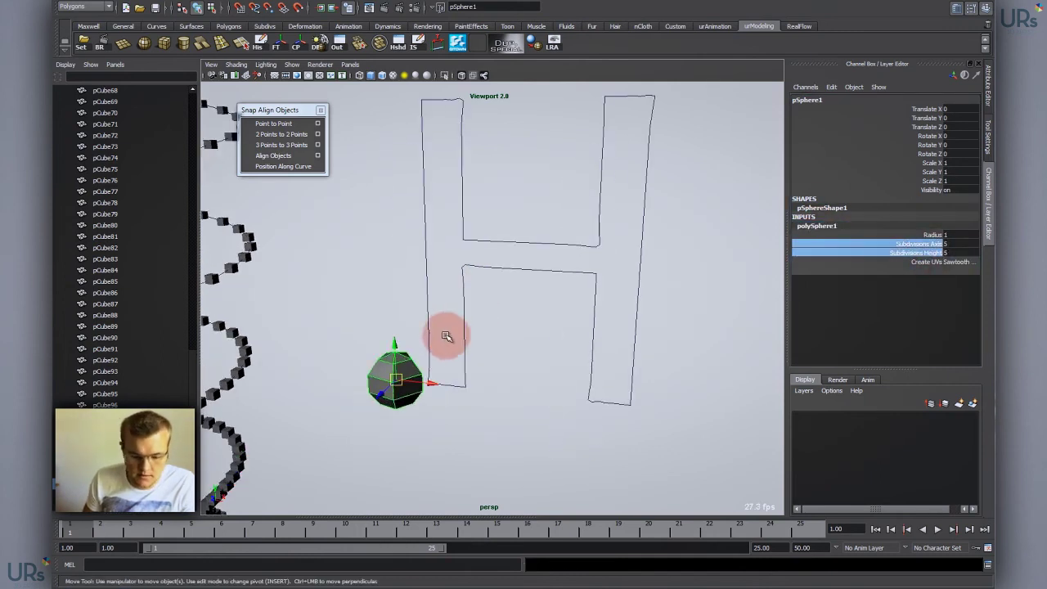
key("c")
middle_click_drag(432, 325, 424, 441)
left_click_drag(431, 388, 370, 432, "alt")
scroll(436, 392, "up", 2)
Scale the sphere uniformly to about 0.244 and move it along X to about 1.183
key("r")
key("w")
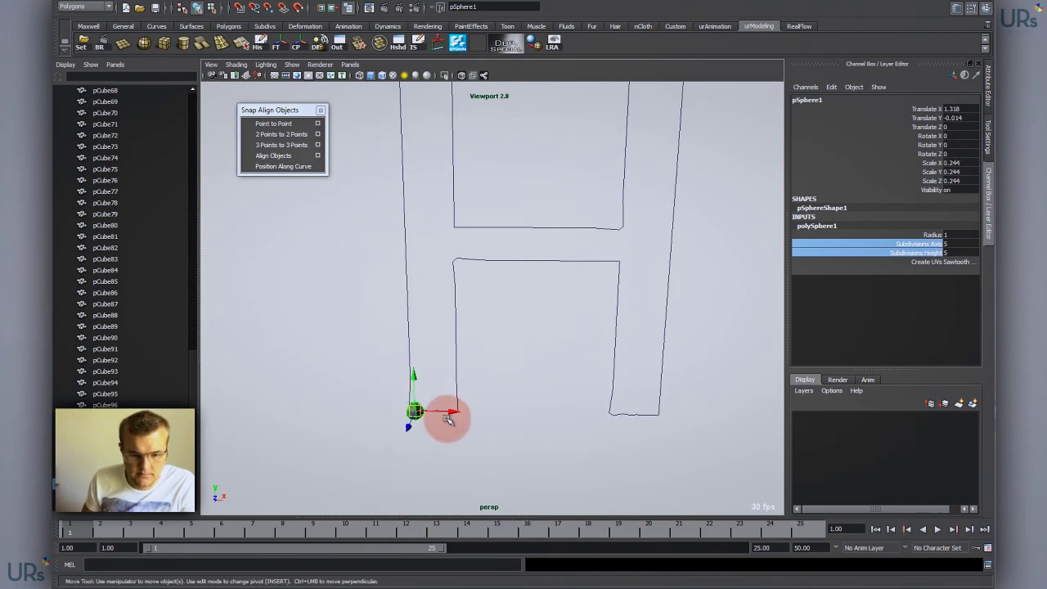
left_click_drag(451, 413, 446, 411)
left_click(413, 411)
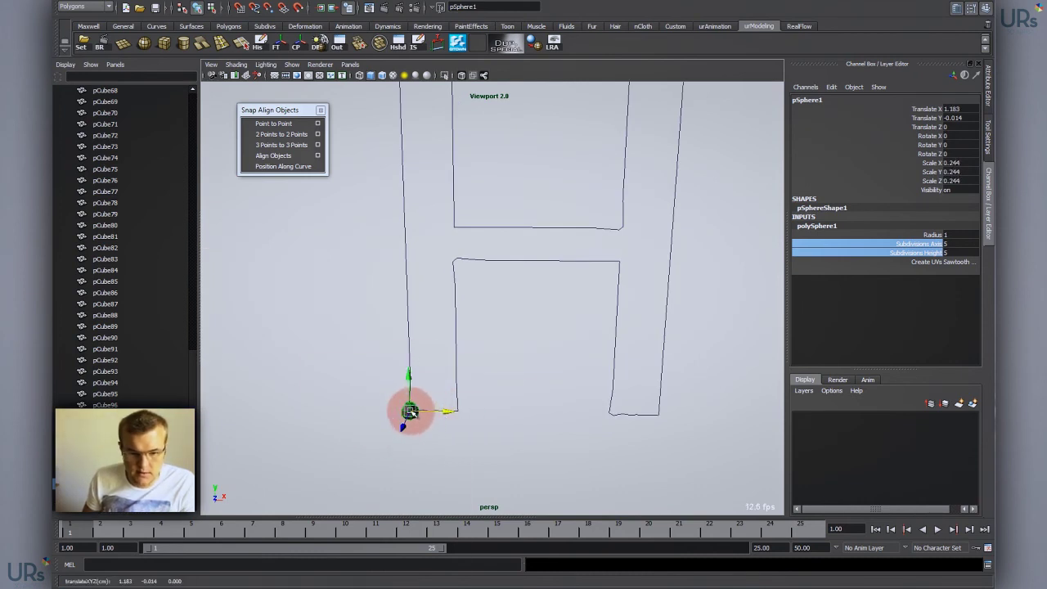
Reset the Duplicate Special options and make 100 copies of the small sphere
right_click_drag(411, 410, 383, 411, "shift")
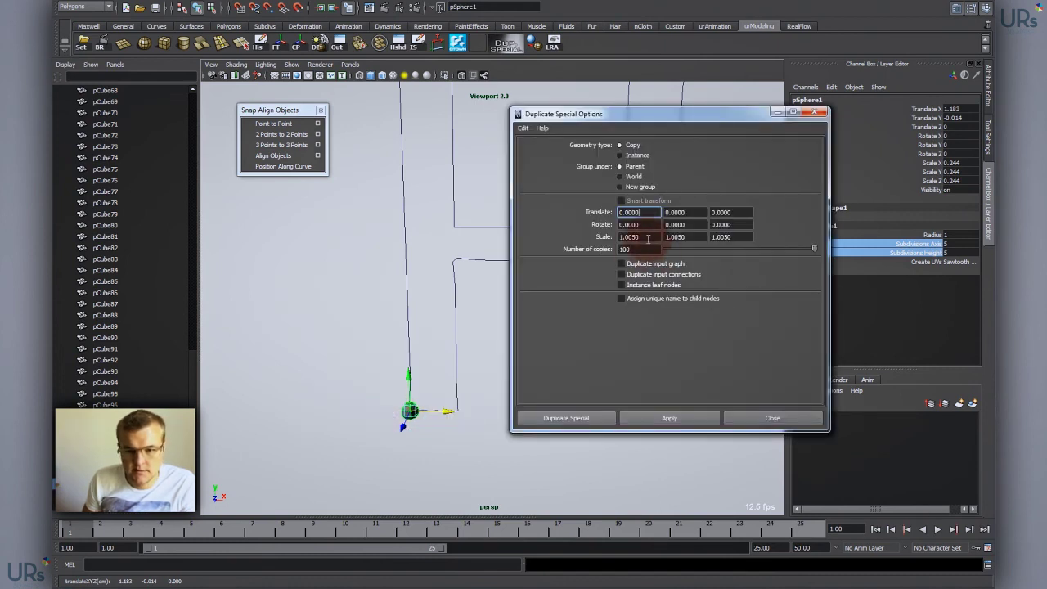
left_click(522, 127)
left_click(542, 149)
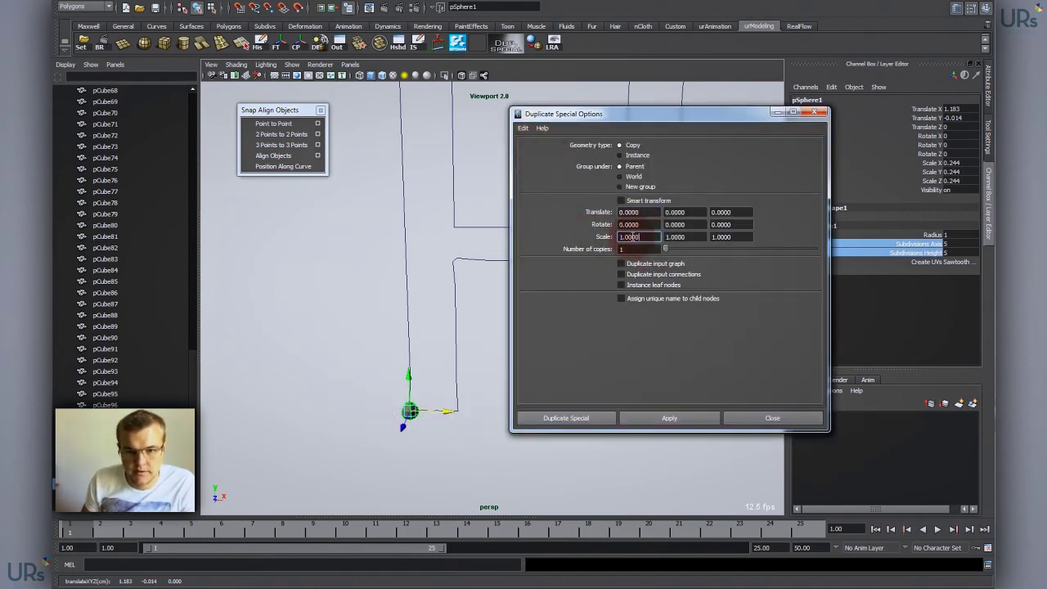
double_click(644, 250)
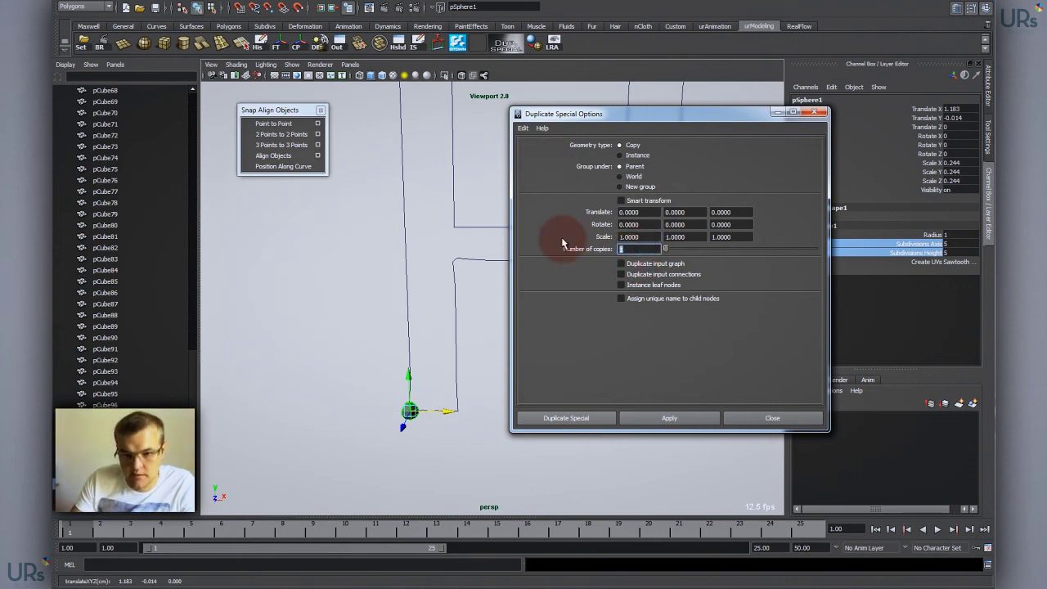
type("100")
left_click(547, 416)
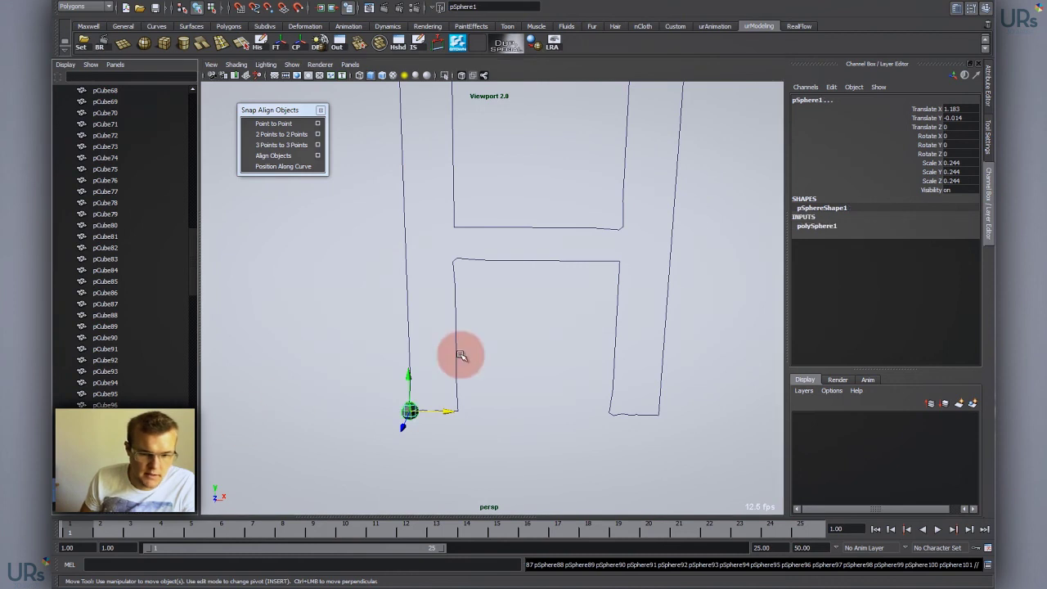
Add the H curve to the selected spheres and distribute them with Position Along Curve
key("q")
left_click_drag(449, 342, 496, 337)
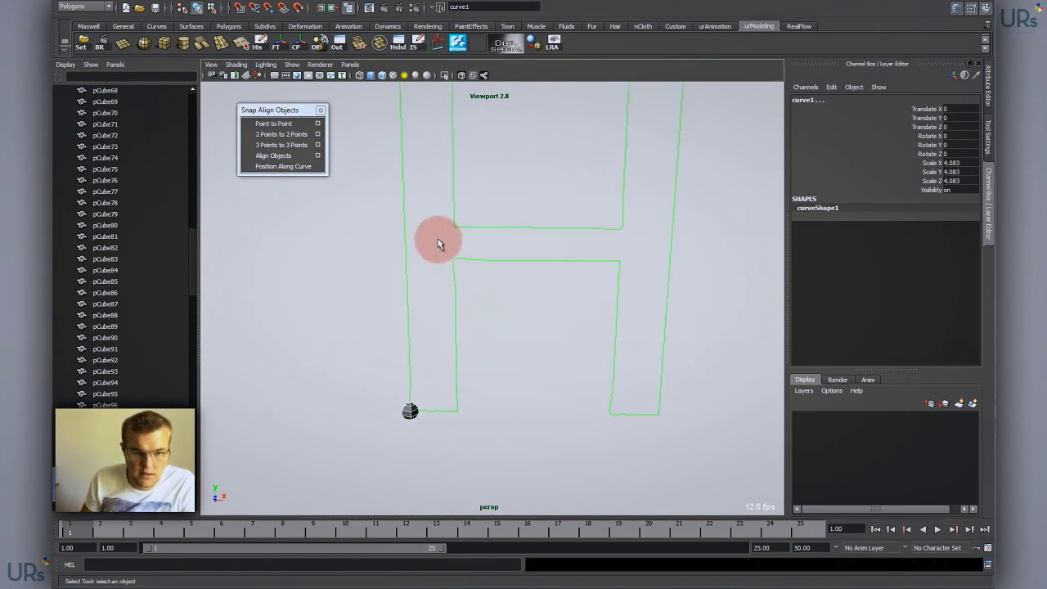
left_click(285, 169)
right_click_drag(617, 329, 385, 315, "alt")
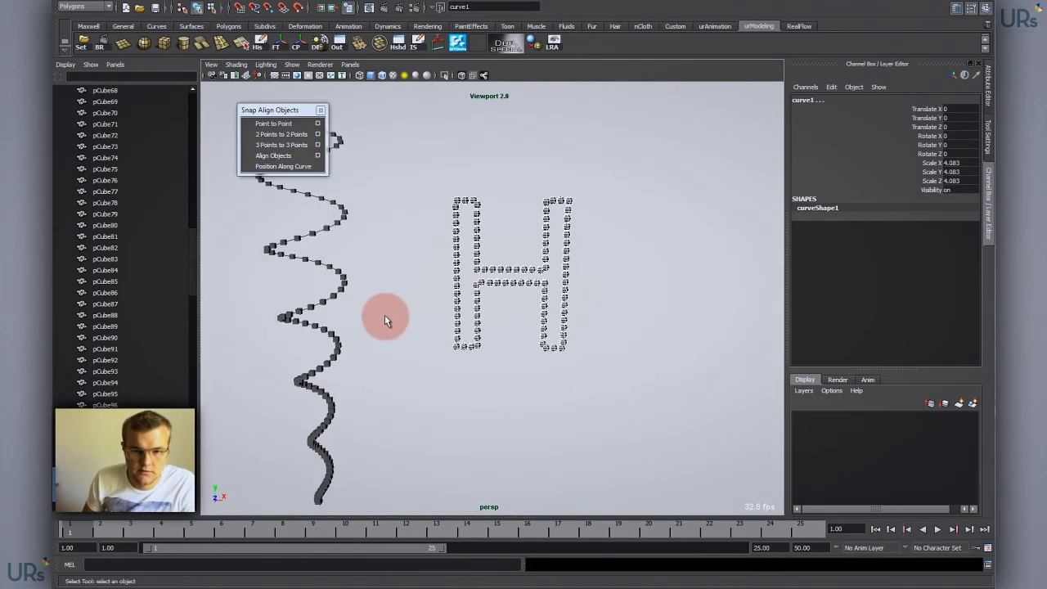
left_click(384, 316)
mouse_move(445, 337)
left_mouse_down("alt")
mouse_move(267, 320)
mouse_move(400, 339)
mouse_move(385, 300)
mouse_move(433, 327)
mouse_move(481, 323)
left_mouse_up("alt")
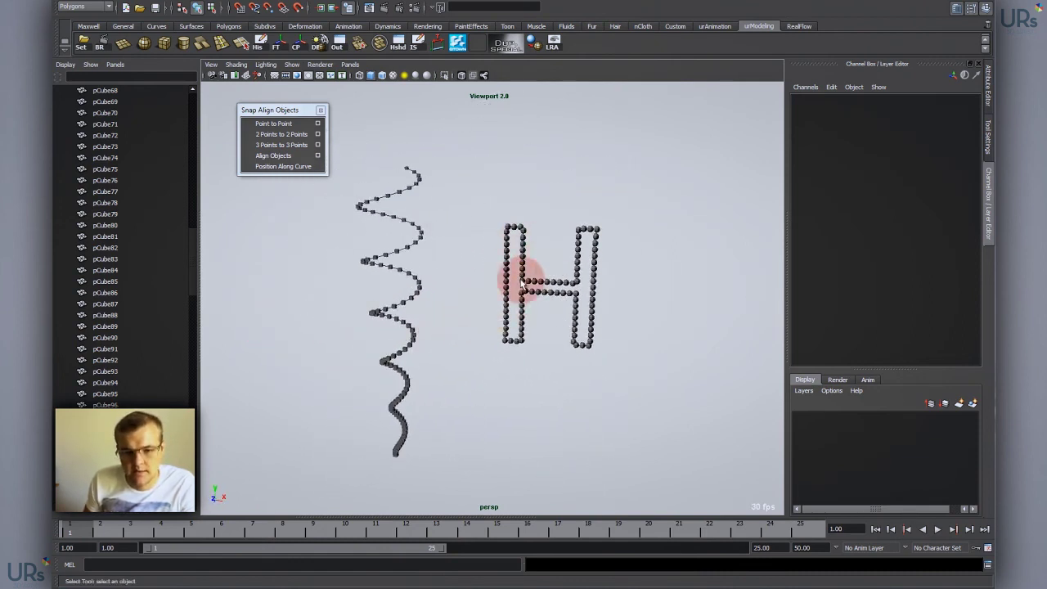
mouse_move(442, 361)
left_mouse_down("alt")
mouse_move(480, 346)
mouse_move(389, 296)
left_mouse_up("alt")
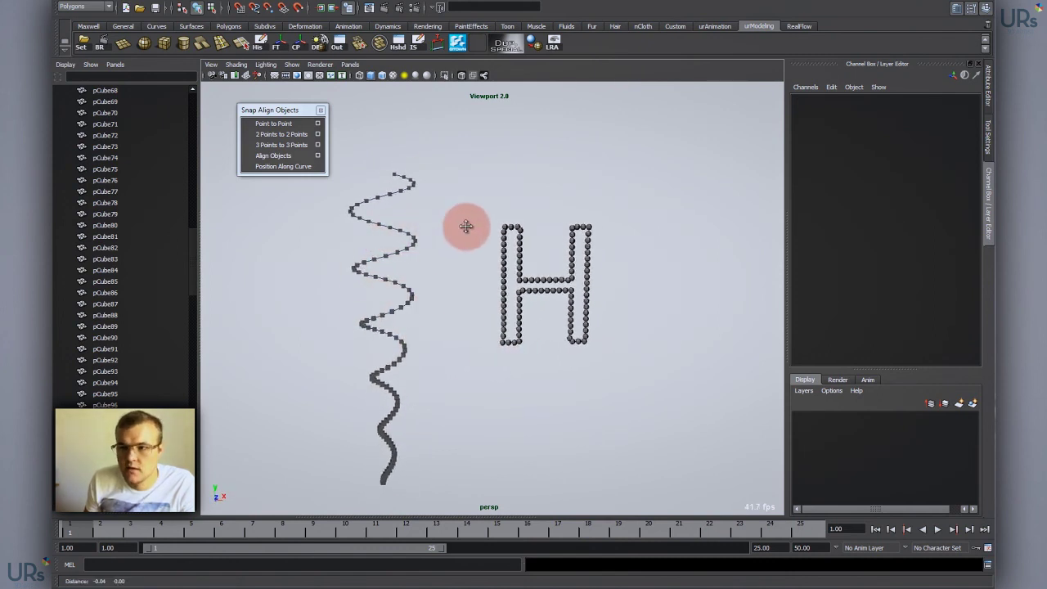
left_click_drag(465, 226, 455, 277, "alt")
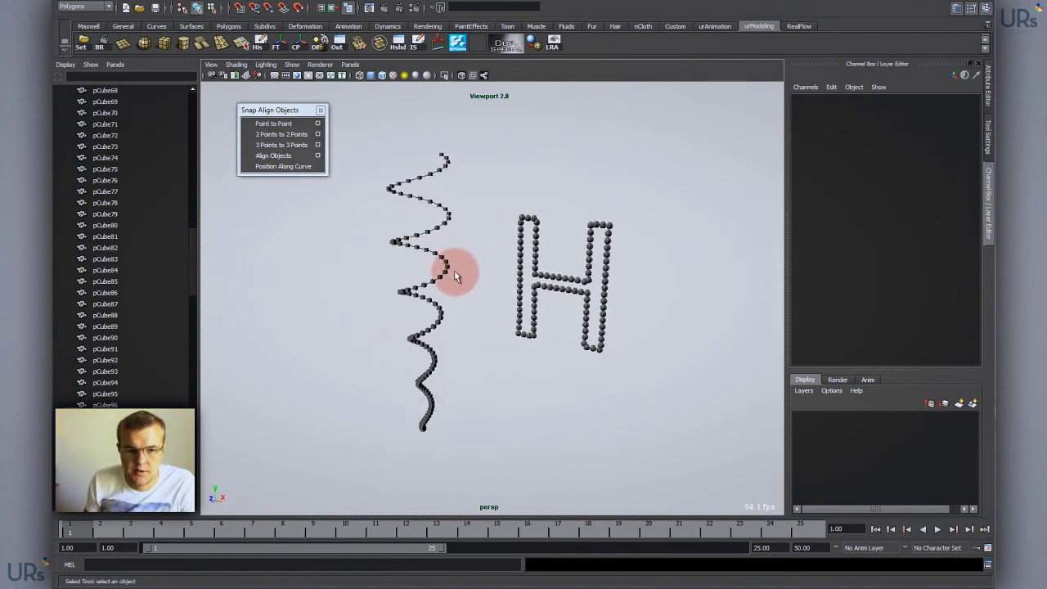